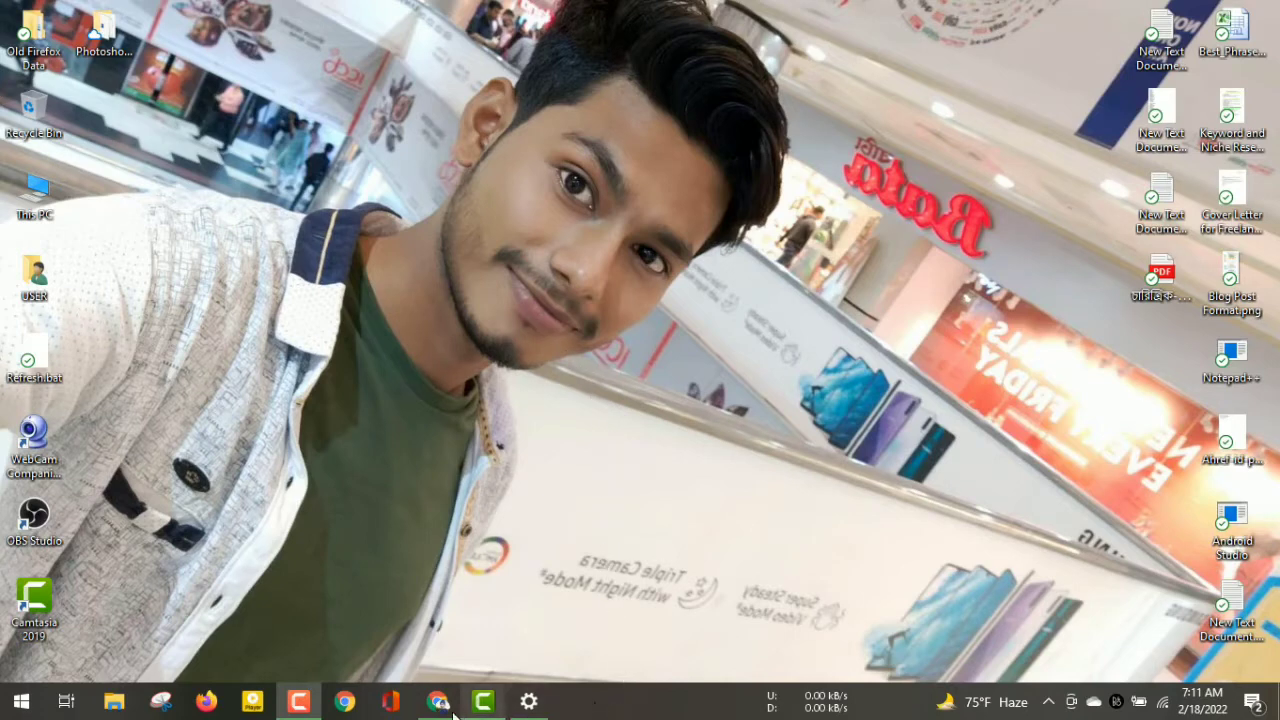
Step: Switch to Chrome and search Google for "youtube rank checker"
mouse_move(446, 705)
click(472, 650)
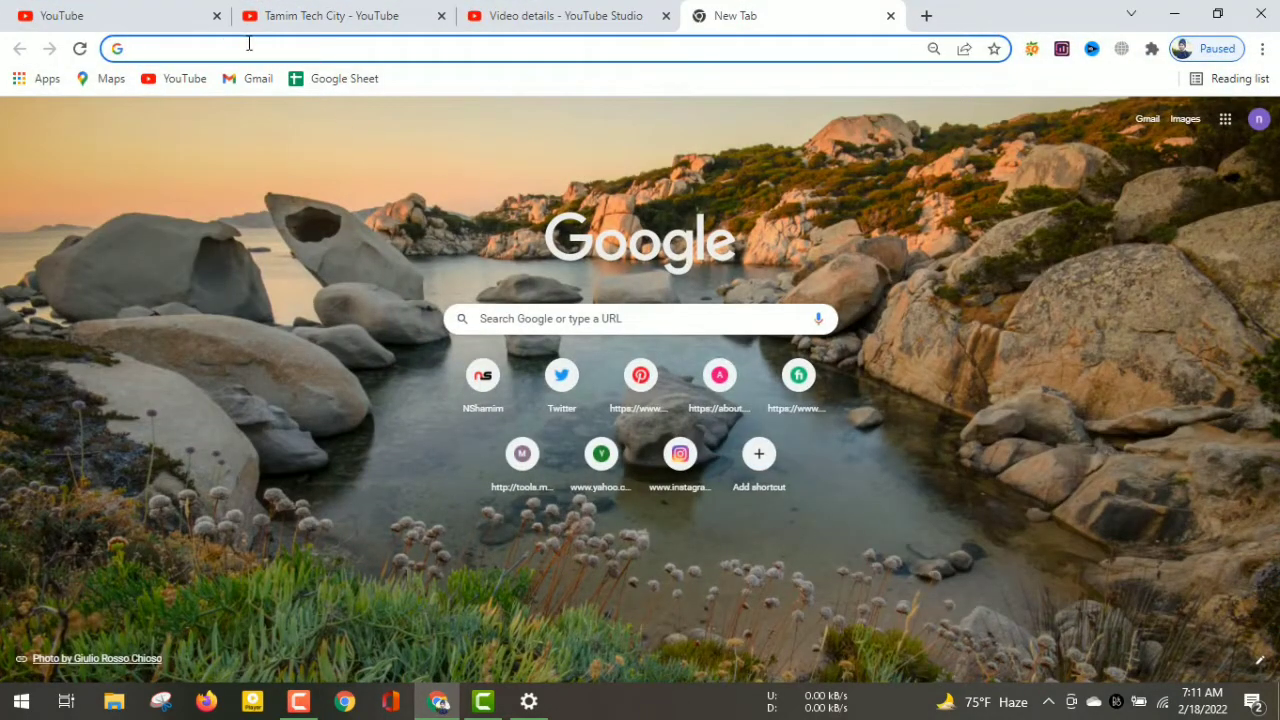
right_click(174, 47)
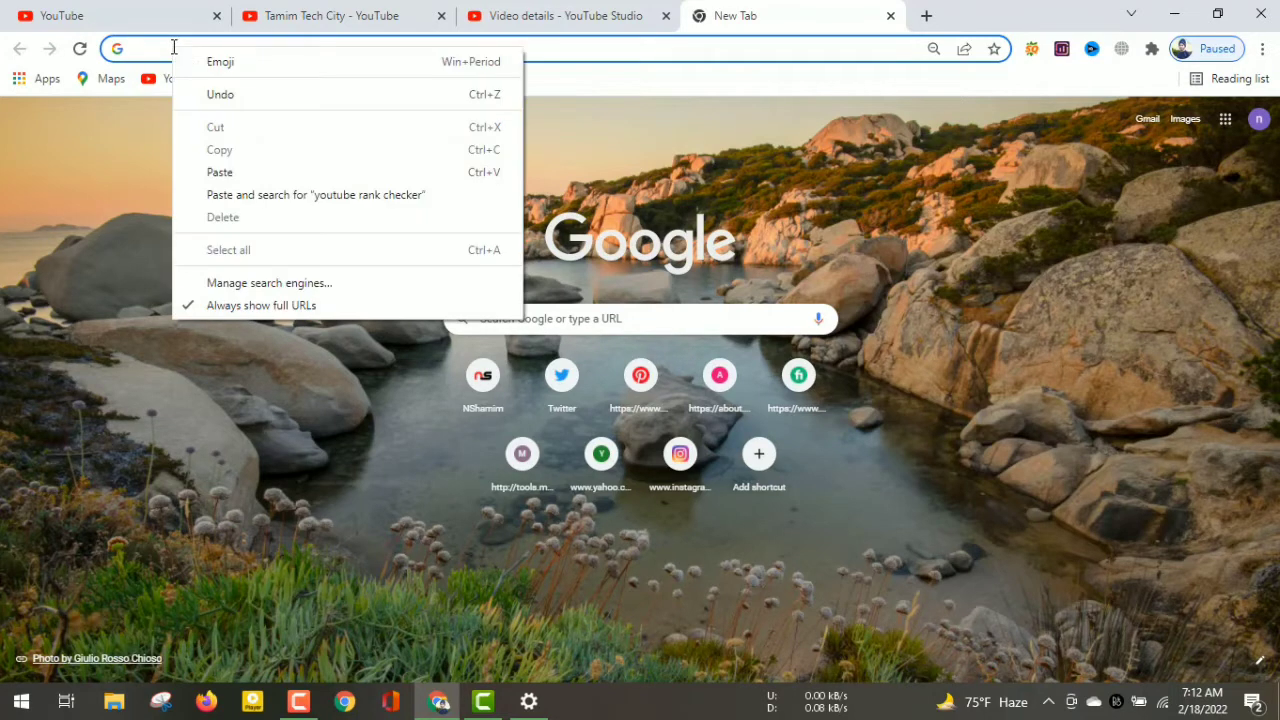
click(222, 172)
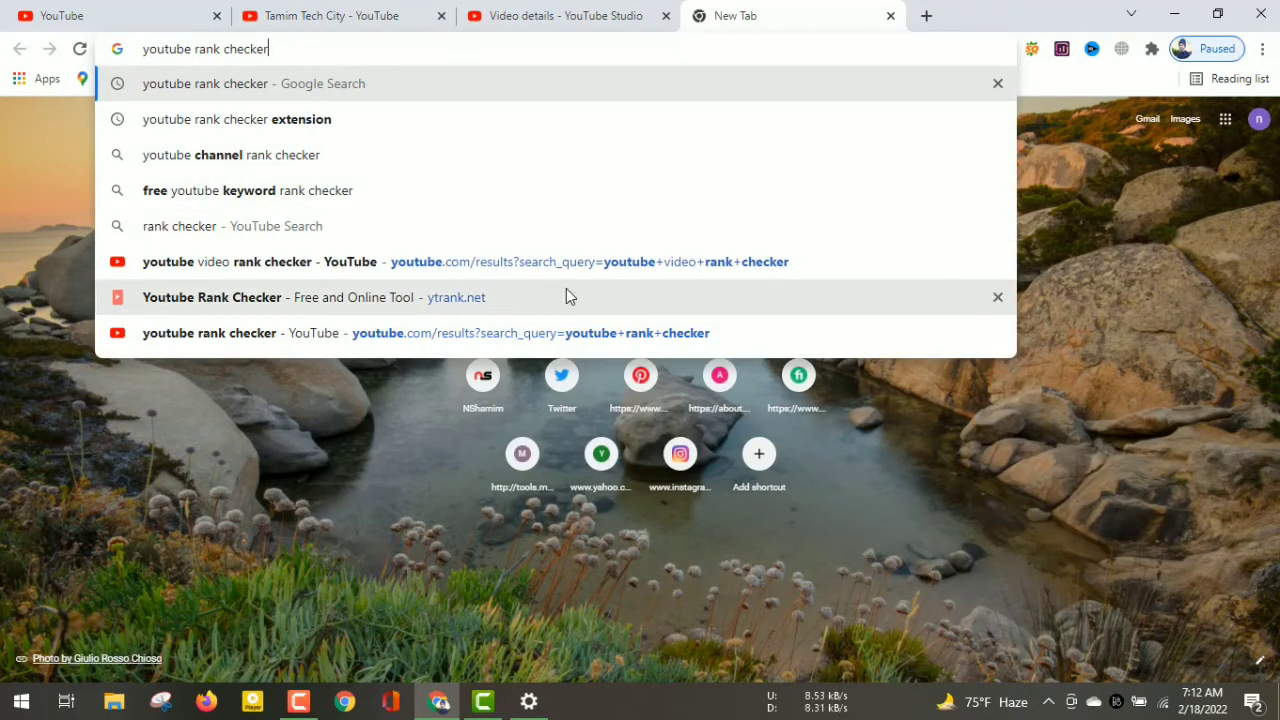
key(Return)
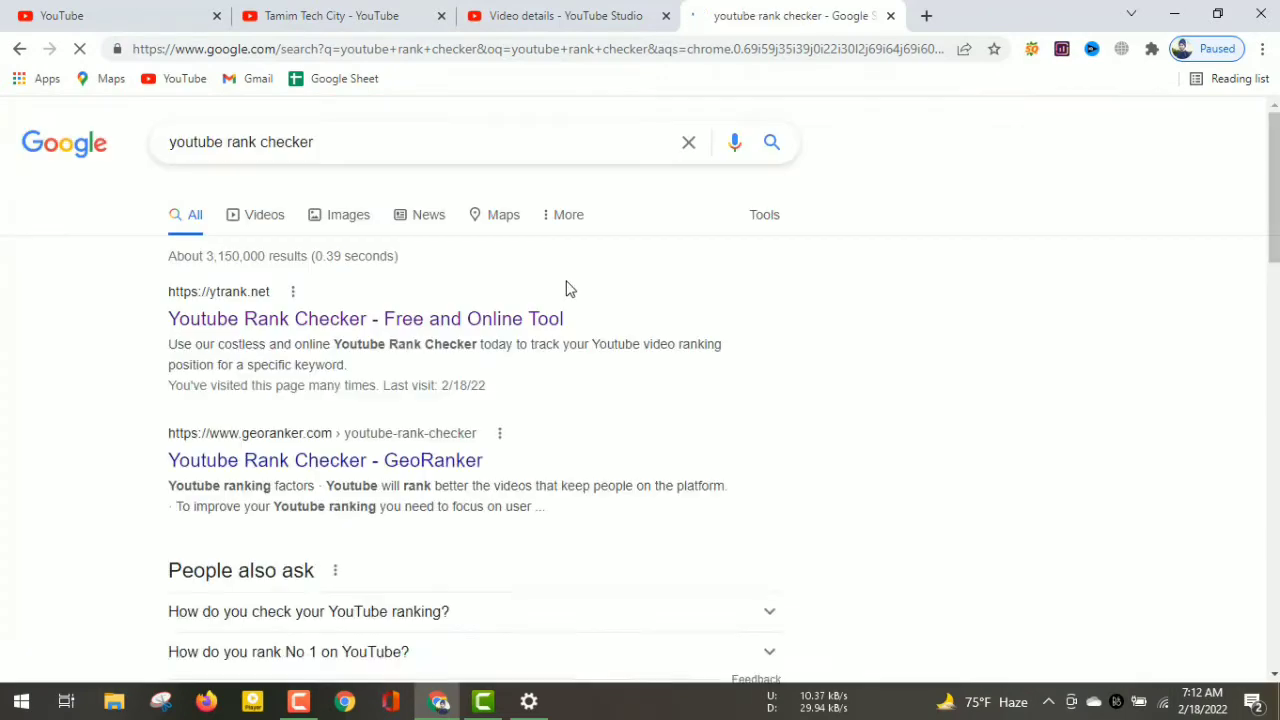
Step: Look through the search results and open the ytrank.net Youtube Rank Checker site
scroll(402, 326, down, 1)
scroll(402, 326, down, 3)
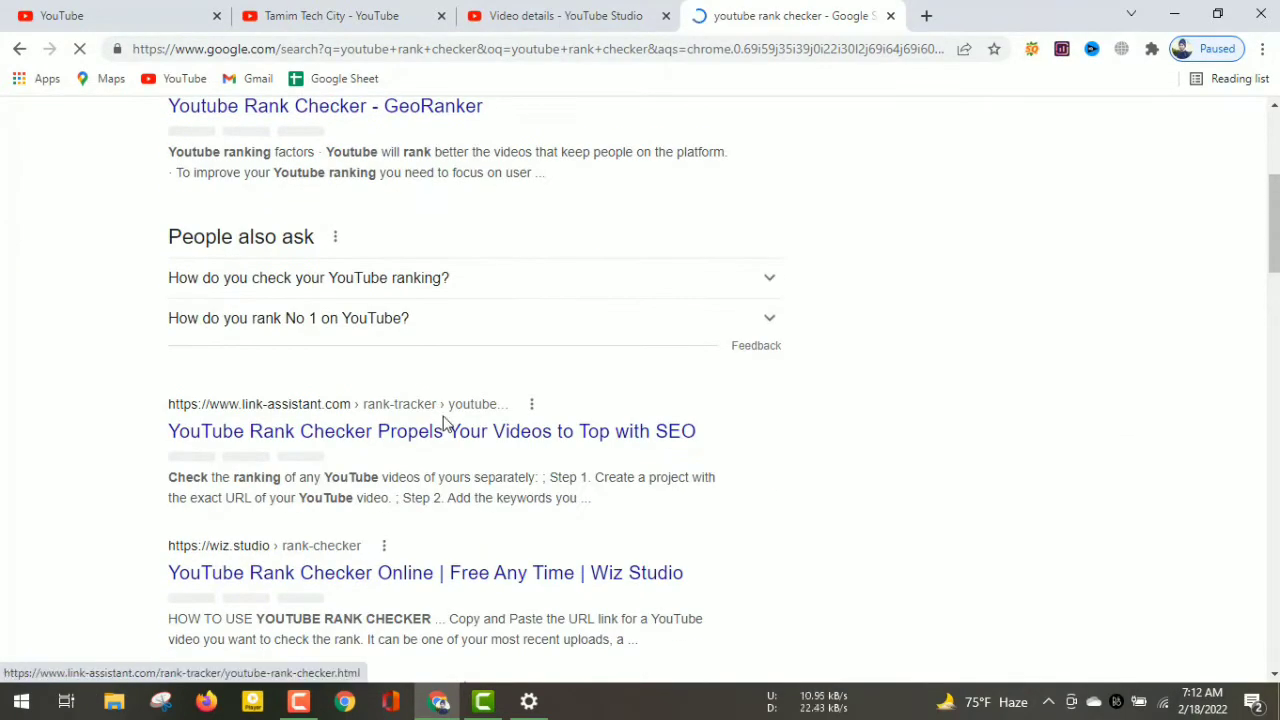
scroll(445, 425, up, 4)
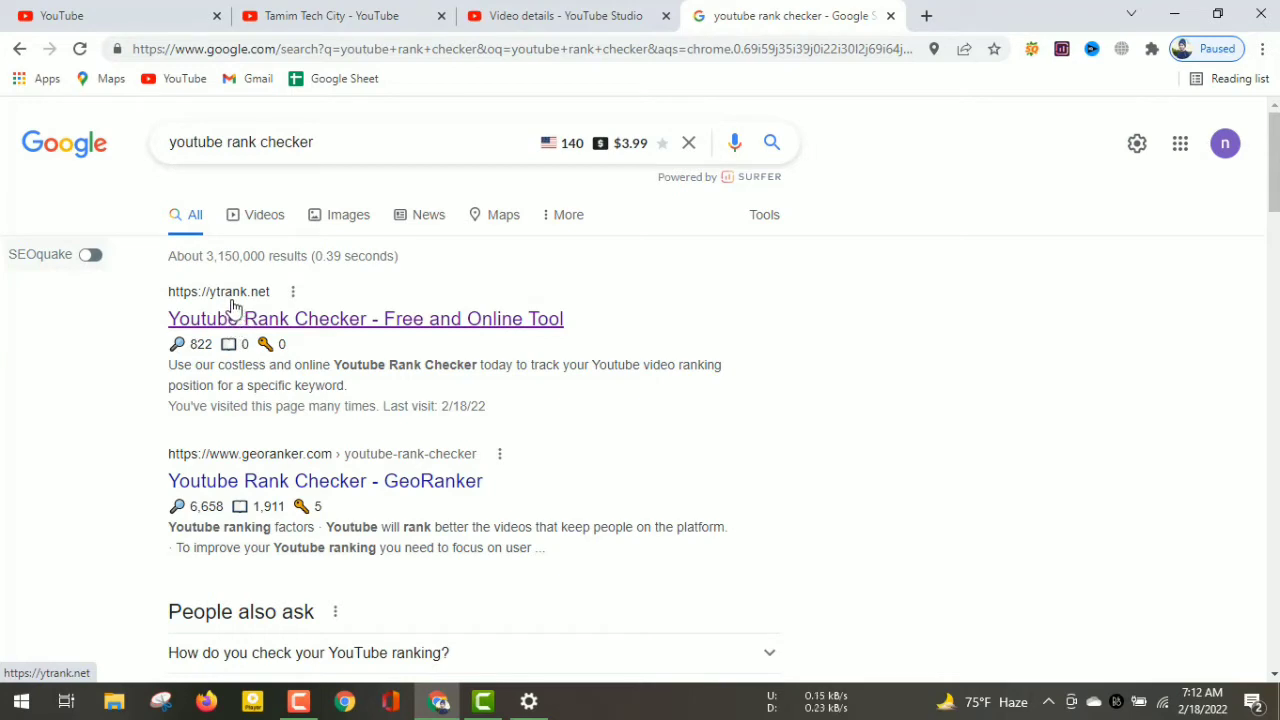
click(232, 302)
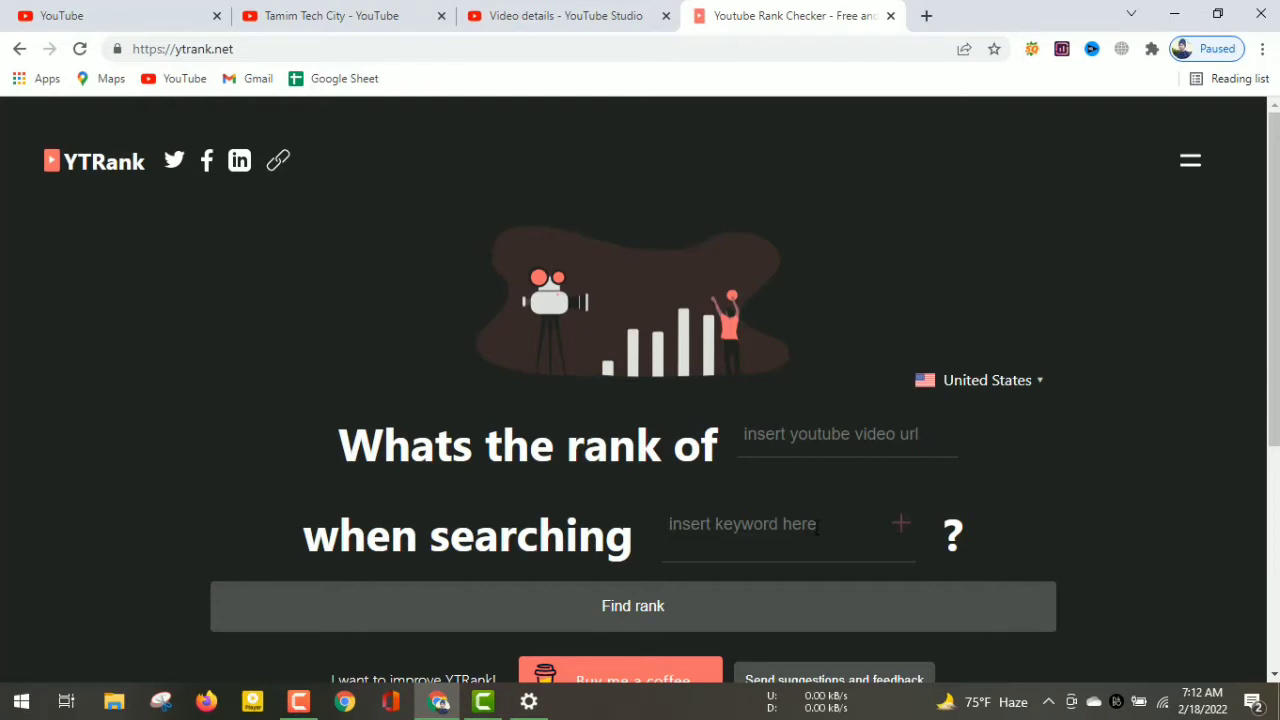
click(1040, 385)
scroll(1000, 505, down, 1)
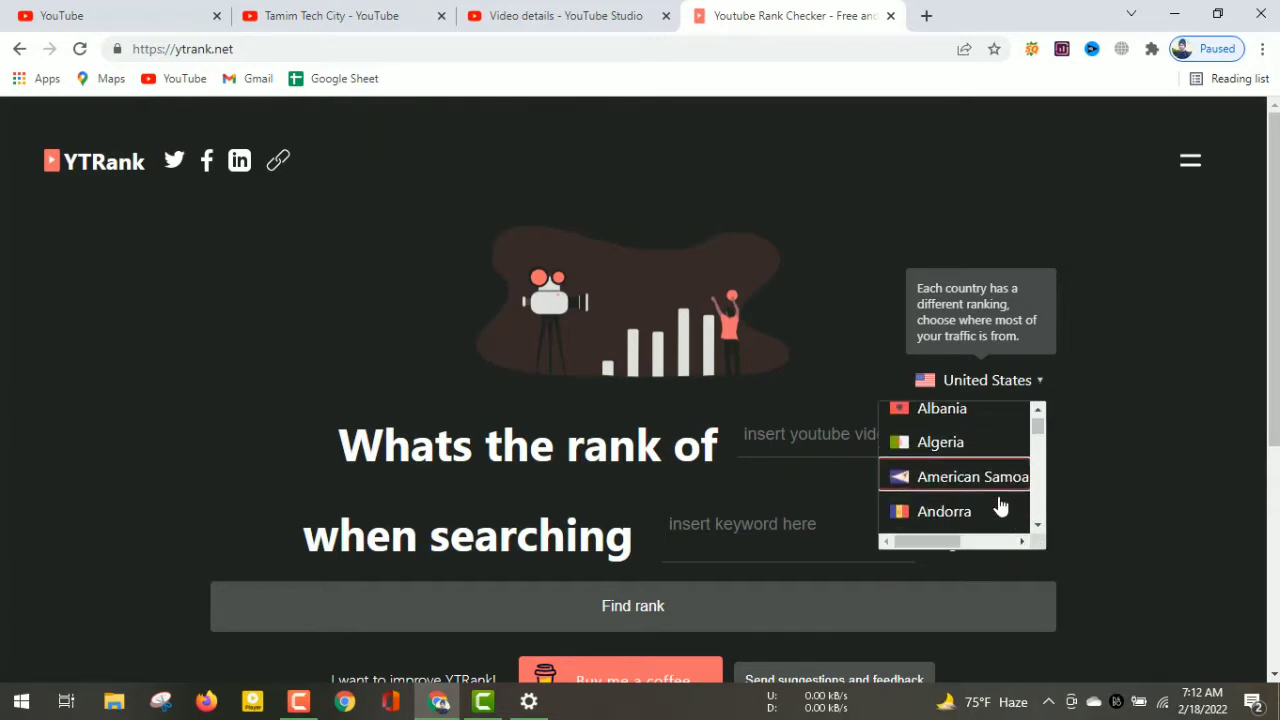
scroll(1000, 507, down, 2)
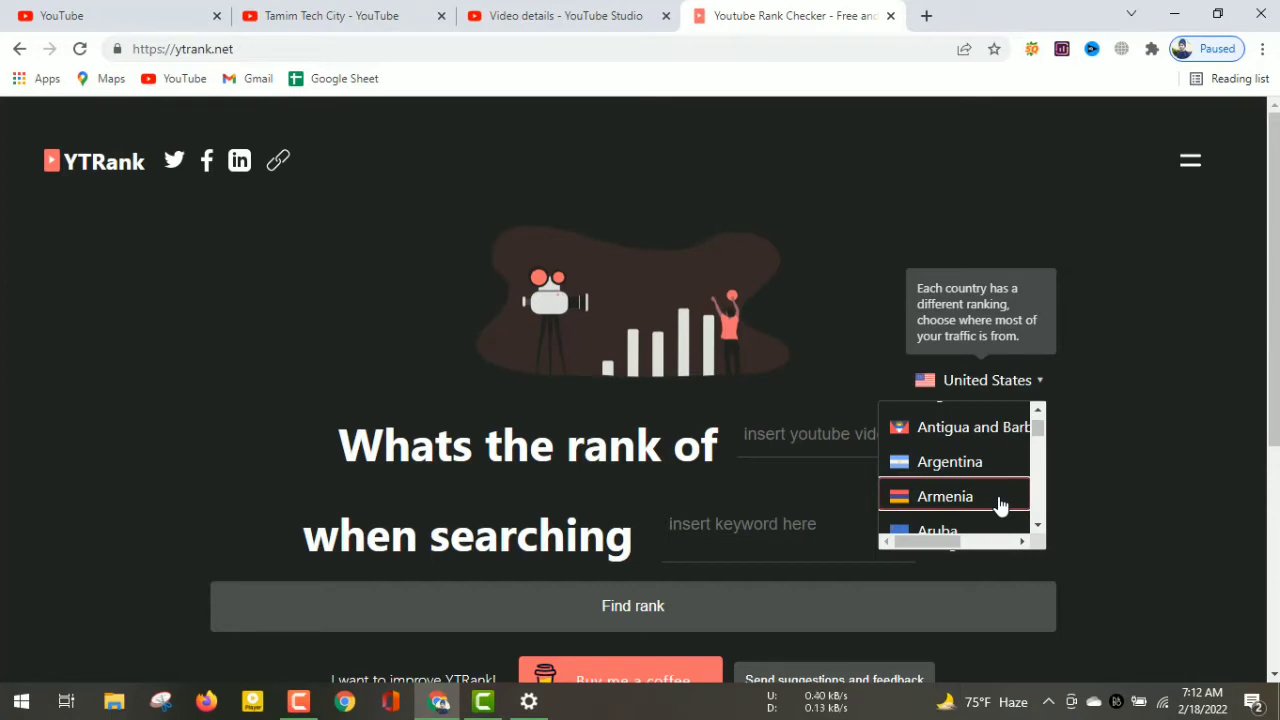
scroll(1000, 505, down, 3)
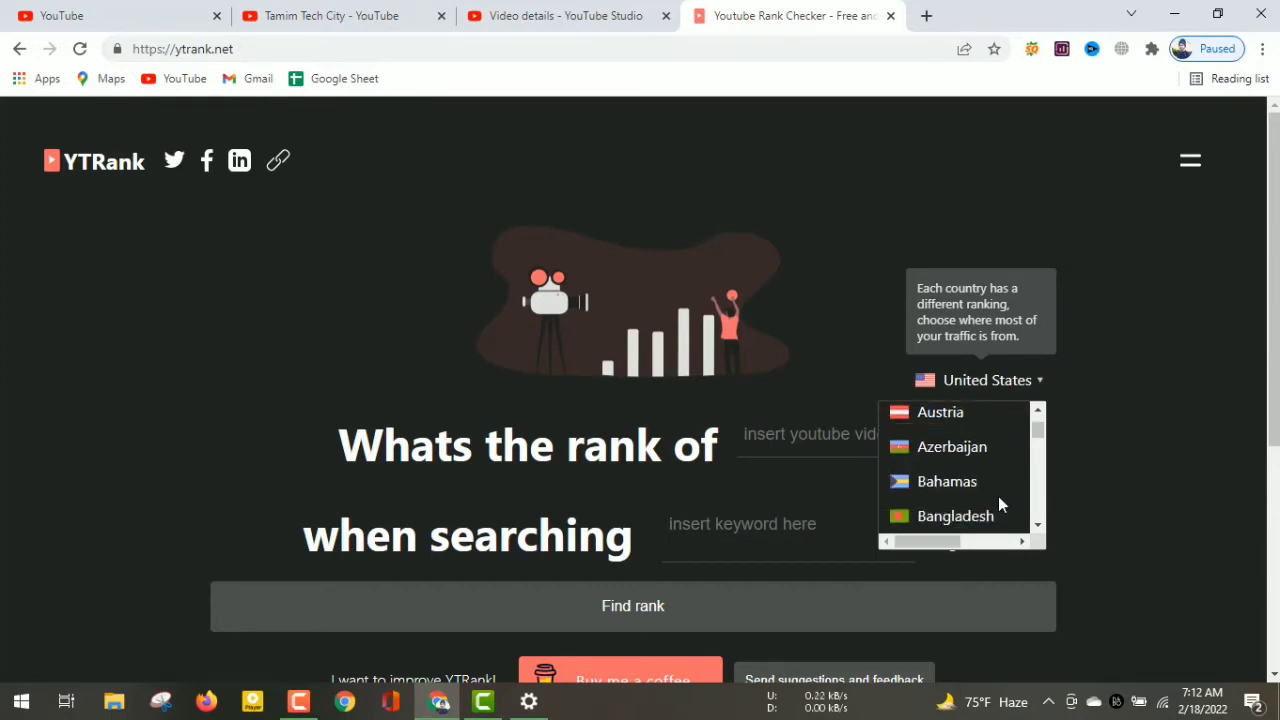
scroll(998, 505, down, 3)
click(1052, 432)
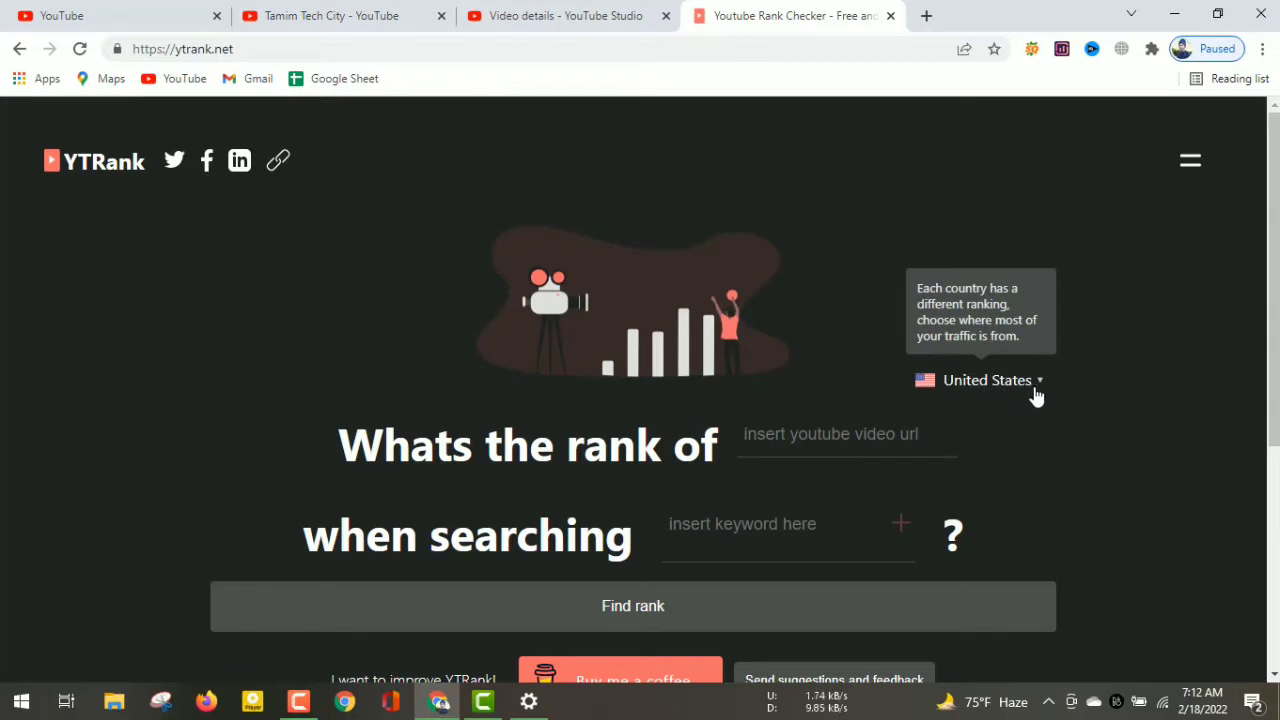
Step: Set the ranking country on YTRank to Bangladesh
scroll(1080, 486, down, 1)
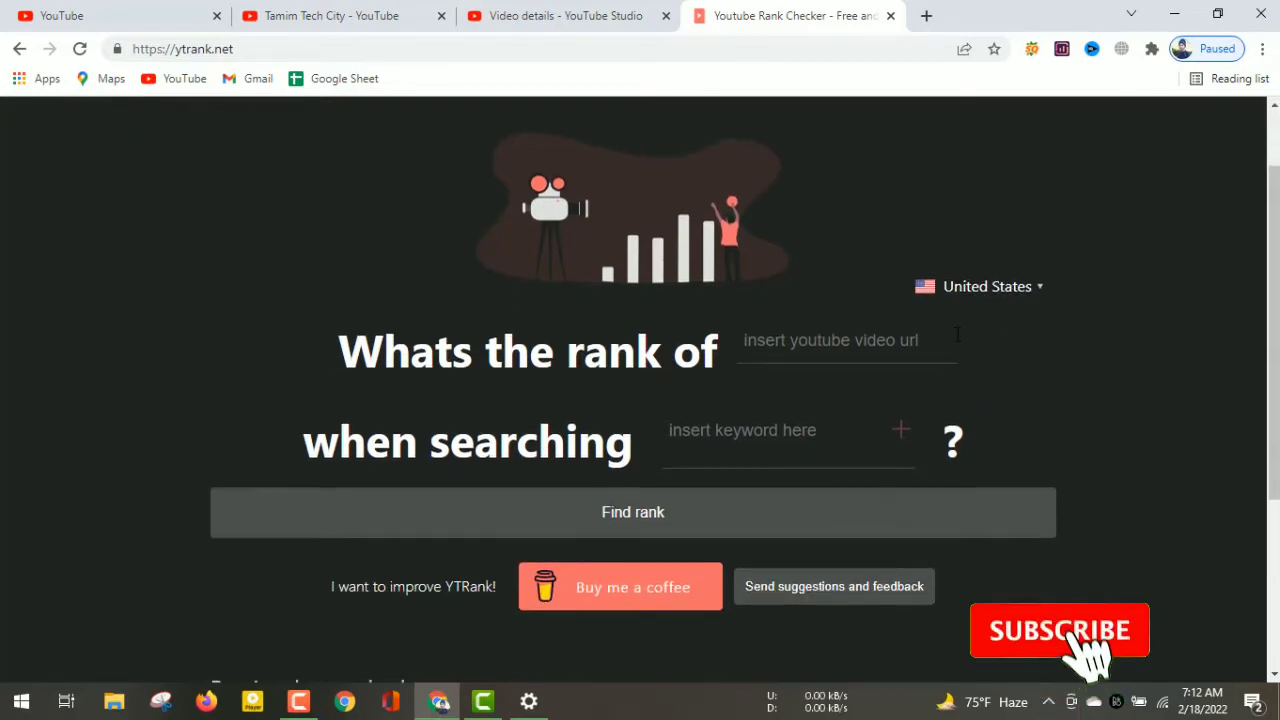
click(1040, 288)
scroll(1015, 389, down, 2)
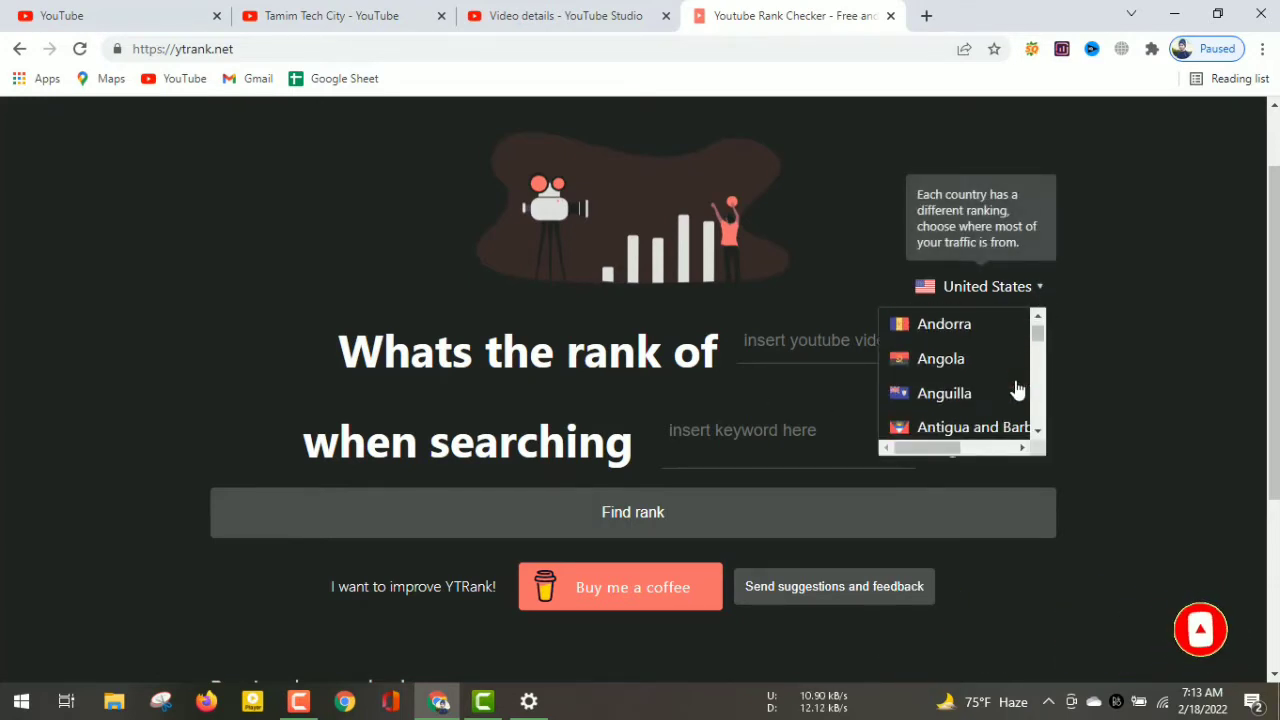
scroll(1017, 389, down, 2)
scroll(1017, 389, down, 2)
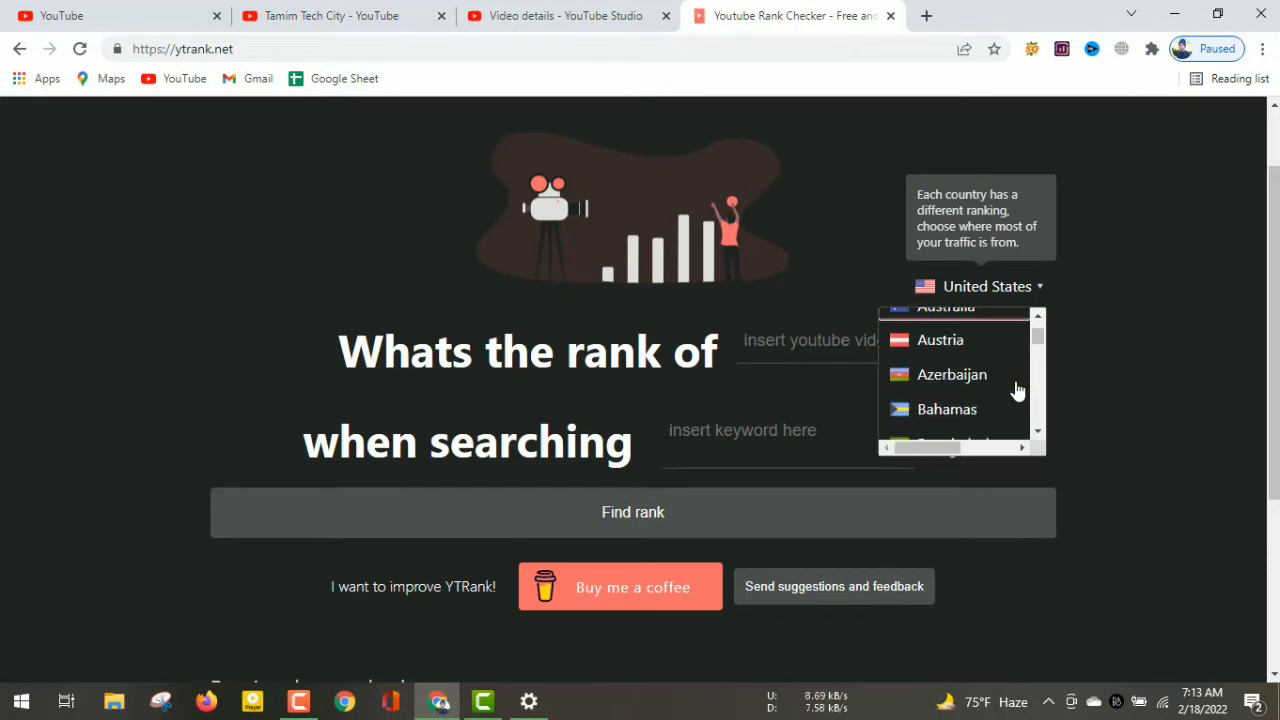
scroll(1017, 389, down, 3)
scroll(1017, 386, up, 2)
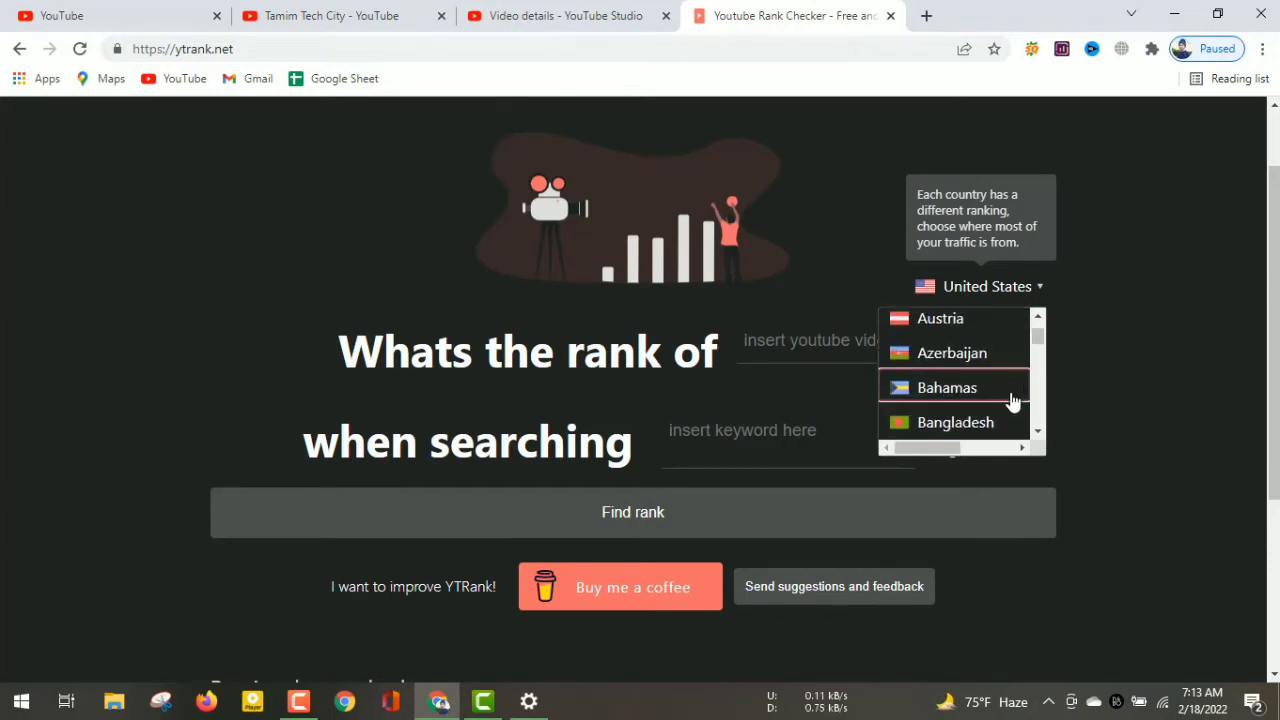
click(960, 423)
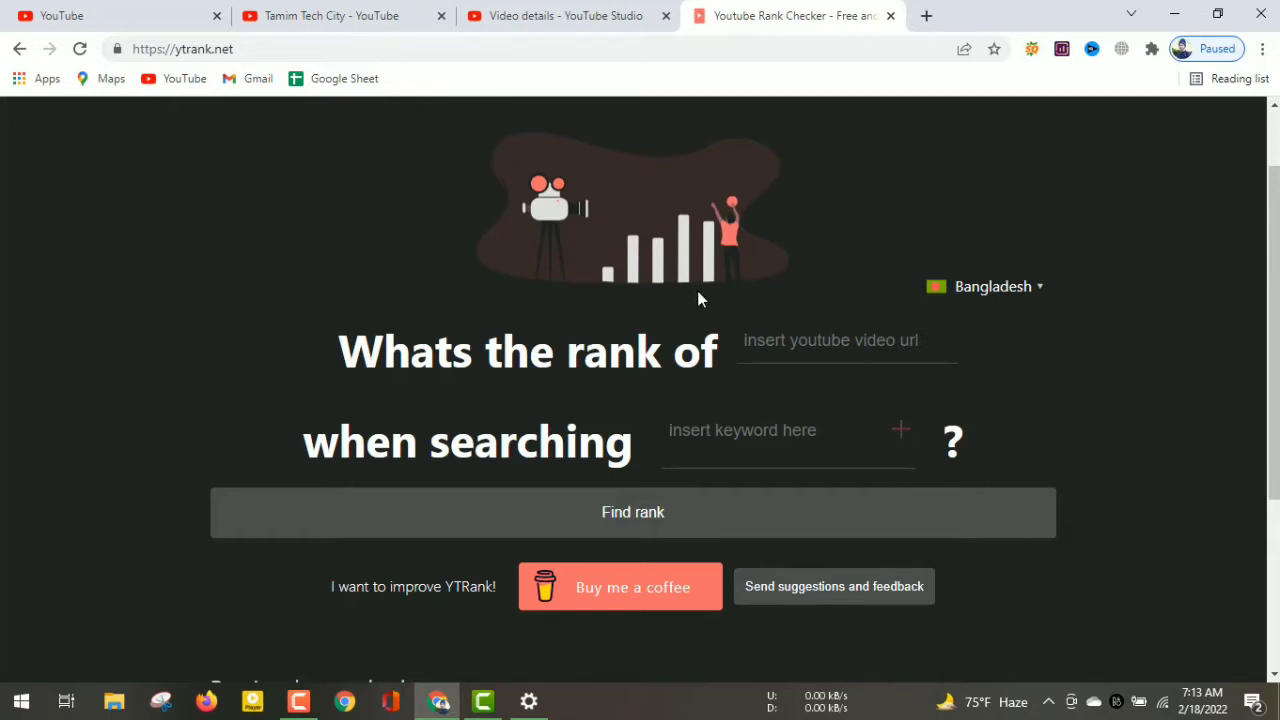
Step: Look through the uploaded videos on the YouTube channel page for one to rank-check
click(343, 15)
scroll(613, 393, up, 4)
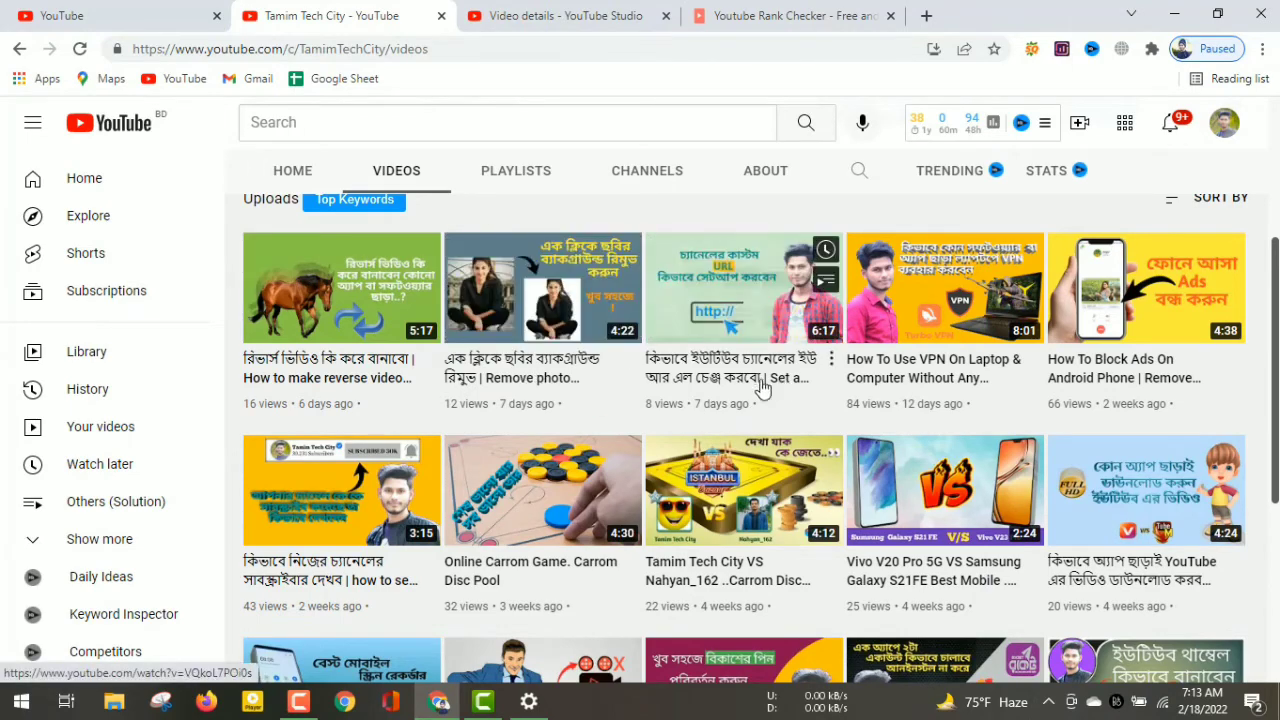
scroll(766, 384, down, 2)
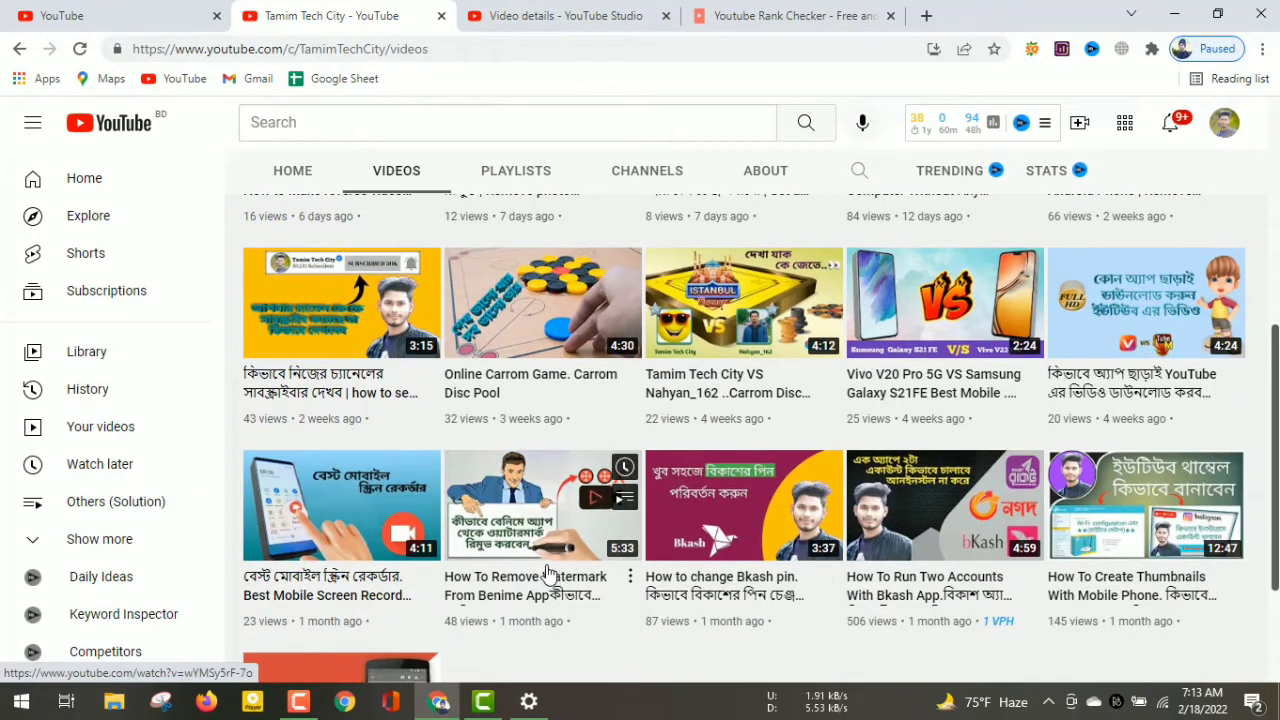
scroll(548, 560, up, 2)
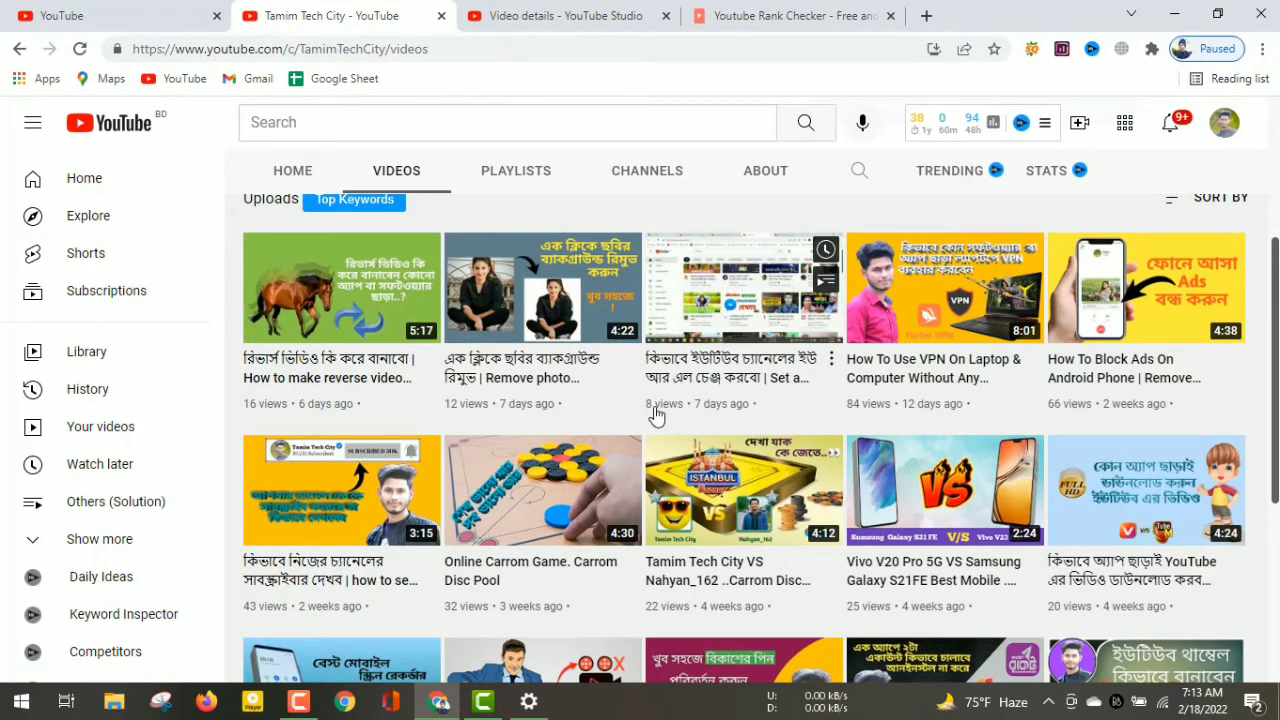
scroll(705, 416, down, 2)
scroll(700, 440, down, 2)
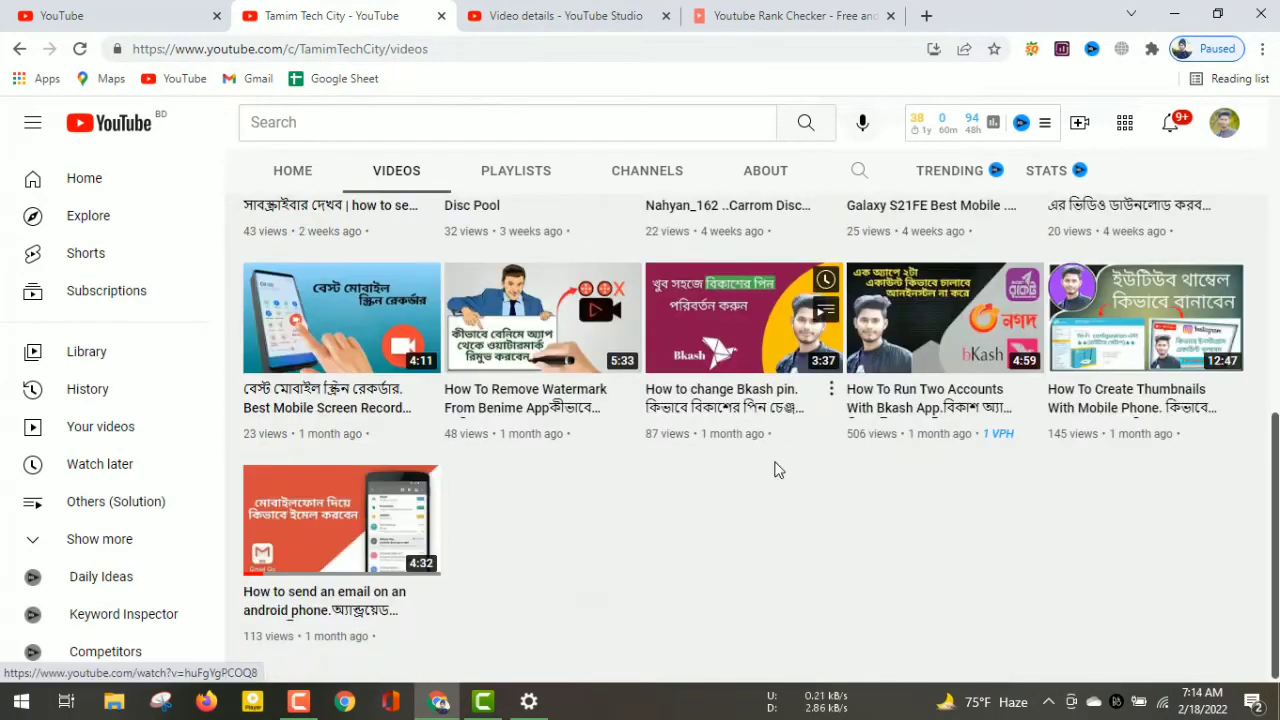
scroll(797, 528, up, 3)
scroll(795, 526, down, 2)
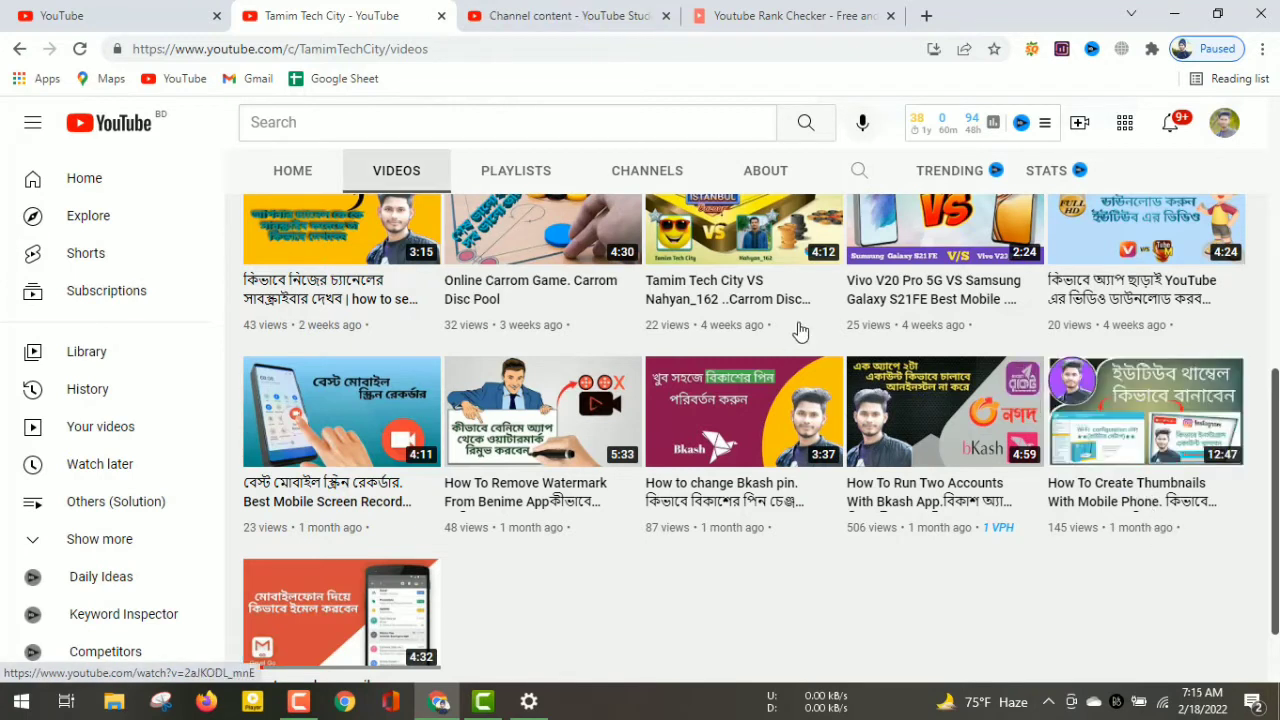
click(541, 18)
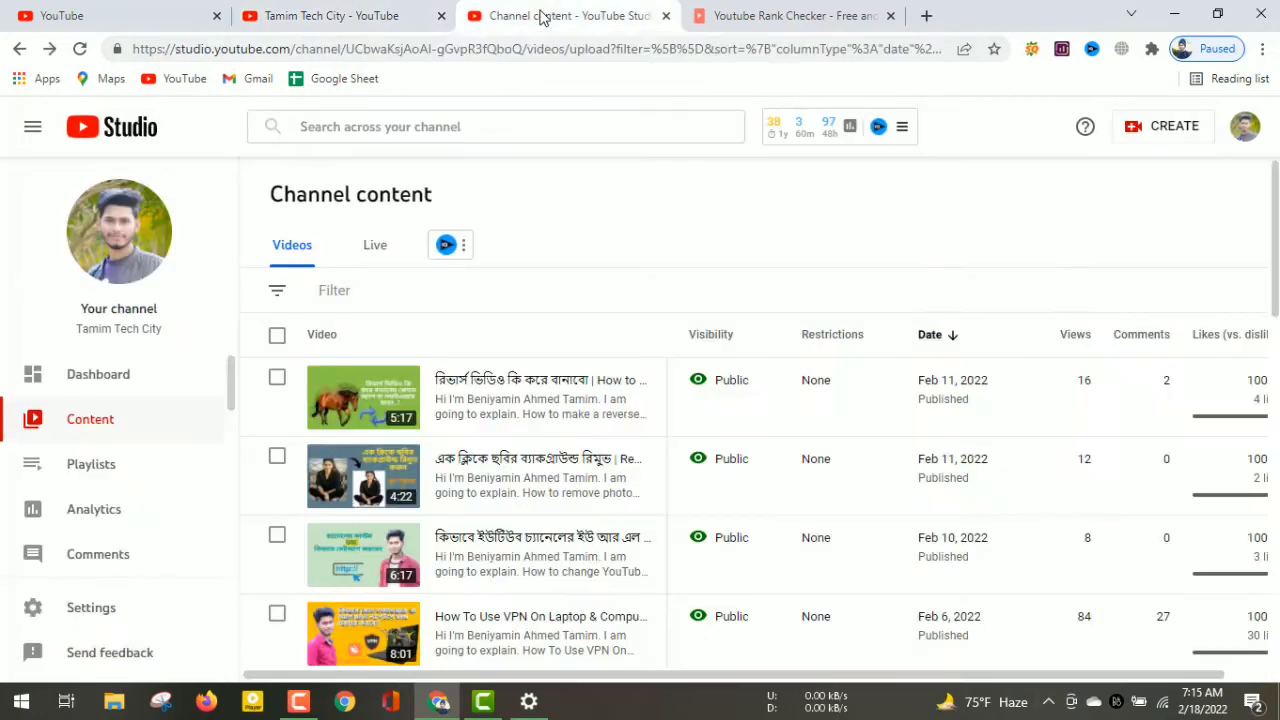
scroll(574, 257, down, 3)
scroll(600, 305, down, 6)
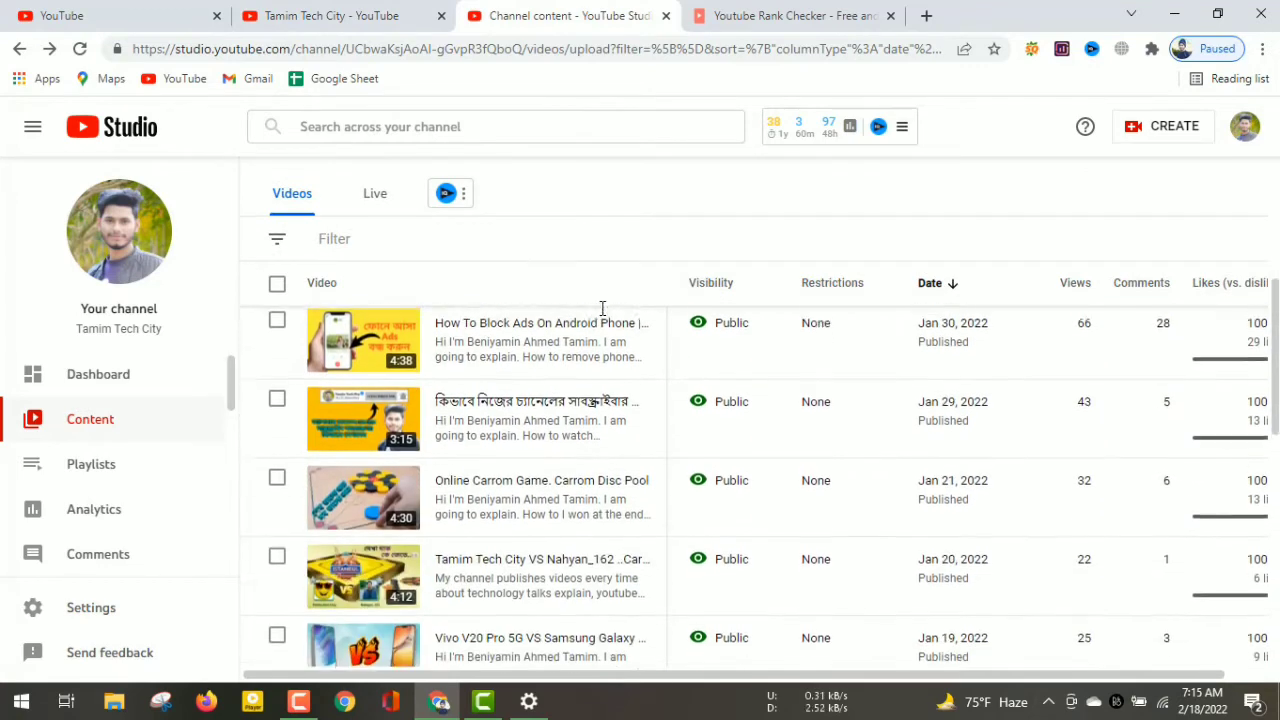
scroll(591, 476, down, 3)
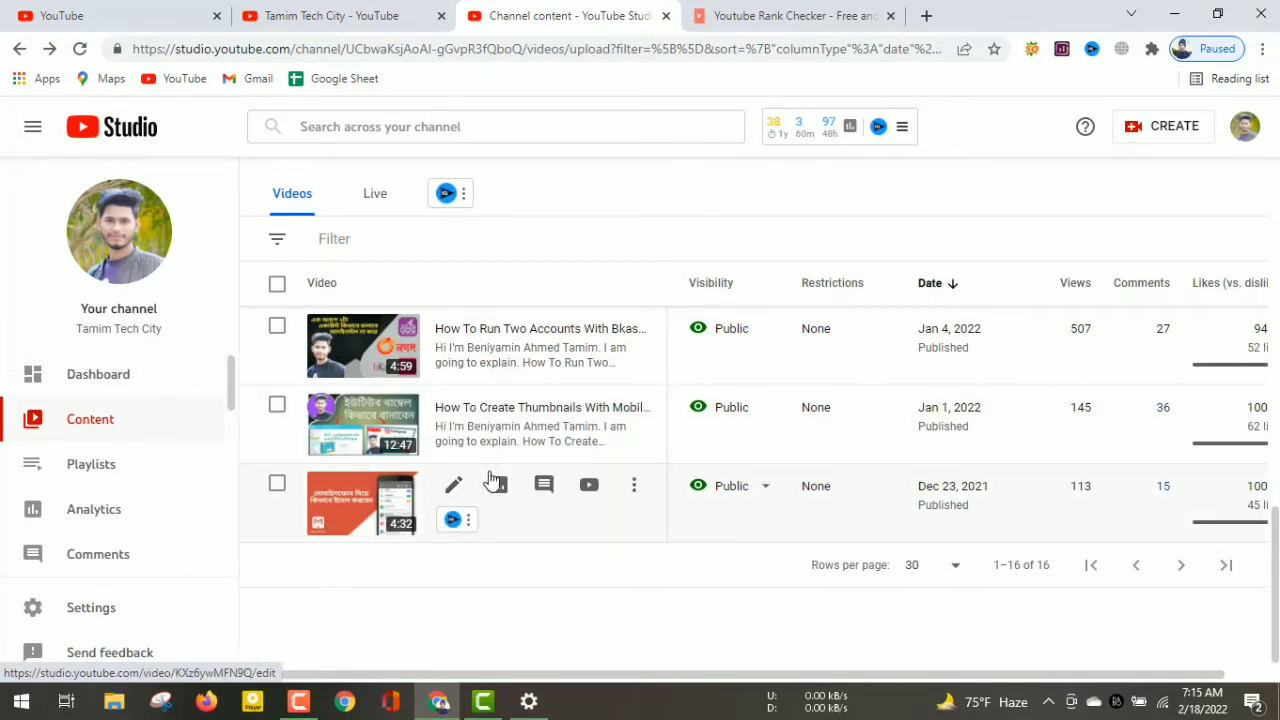
scroll(383, 458, up, 1)
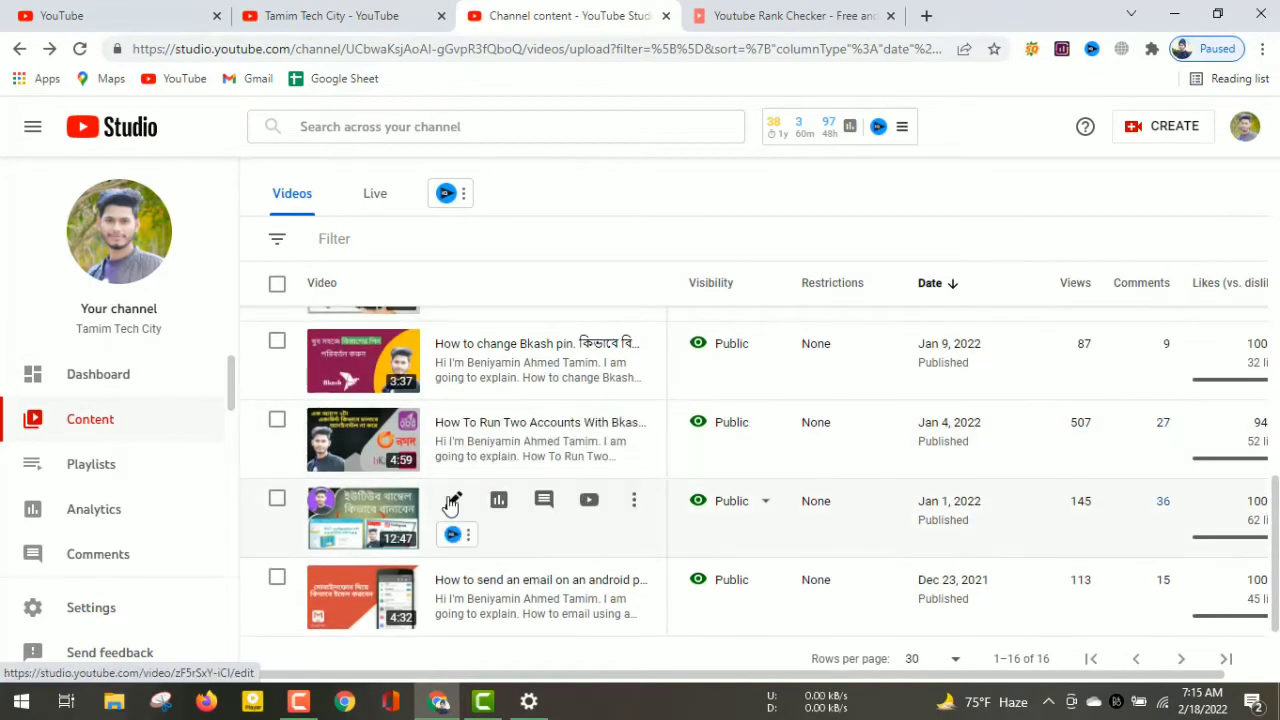
scroll(450, 455, up, 3)
scroll(465, 495, up, 3)
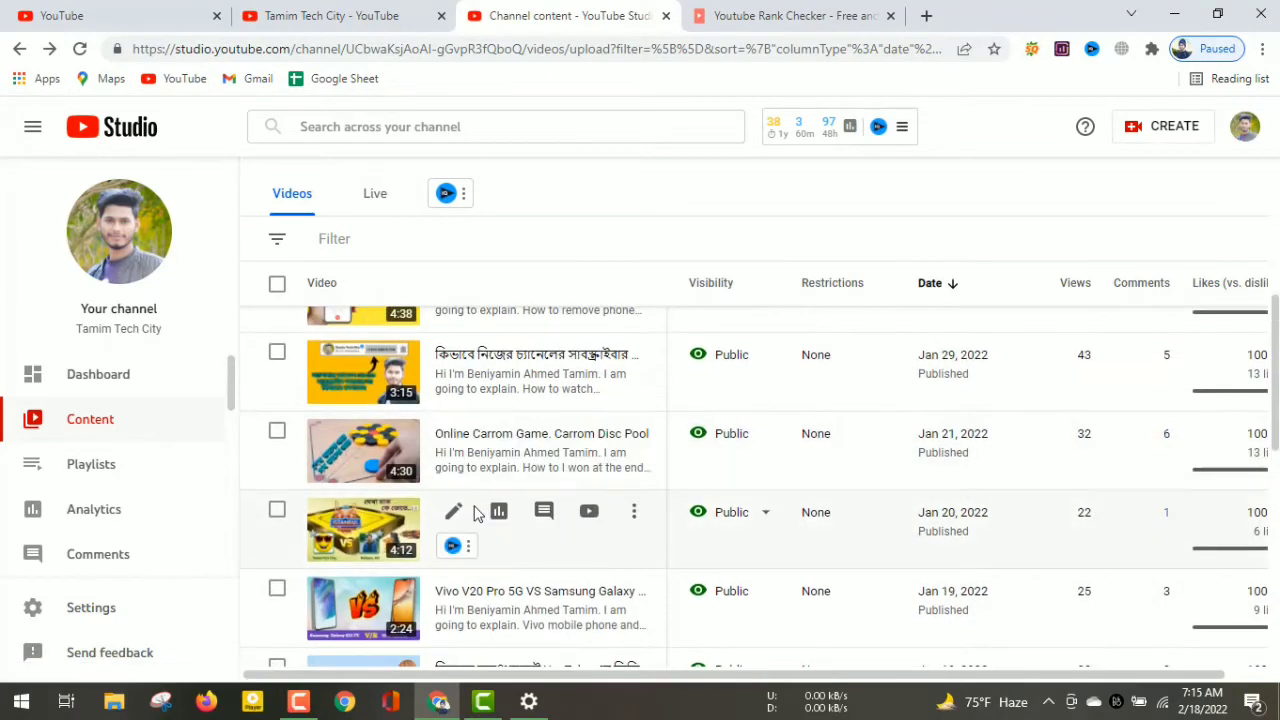
scroll(475, 517, down, 5)
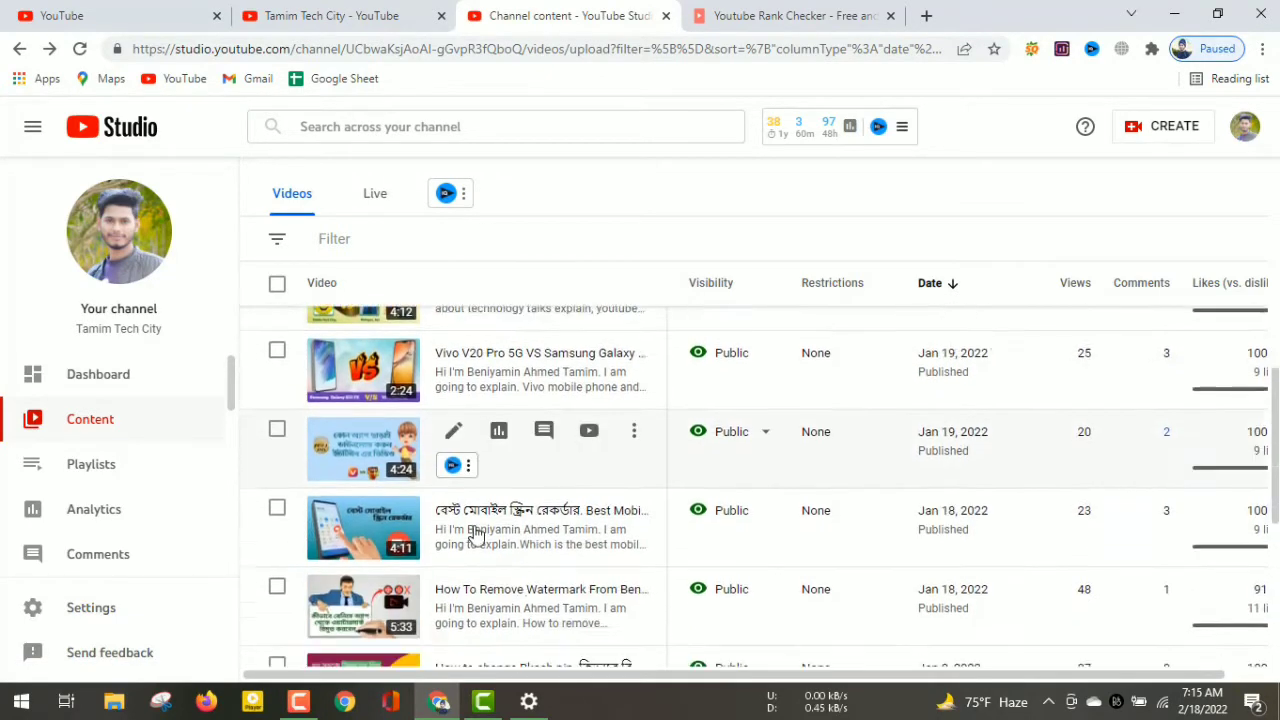
scroll(475, 545, down, 2)
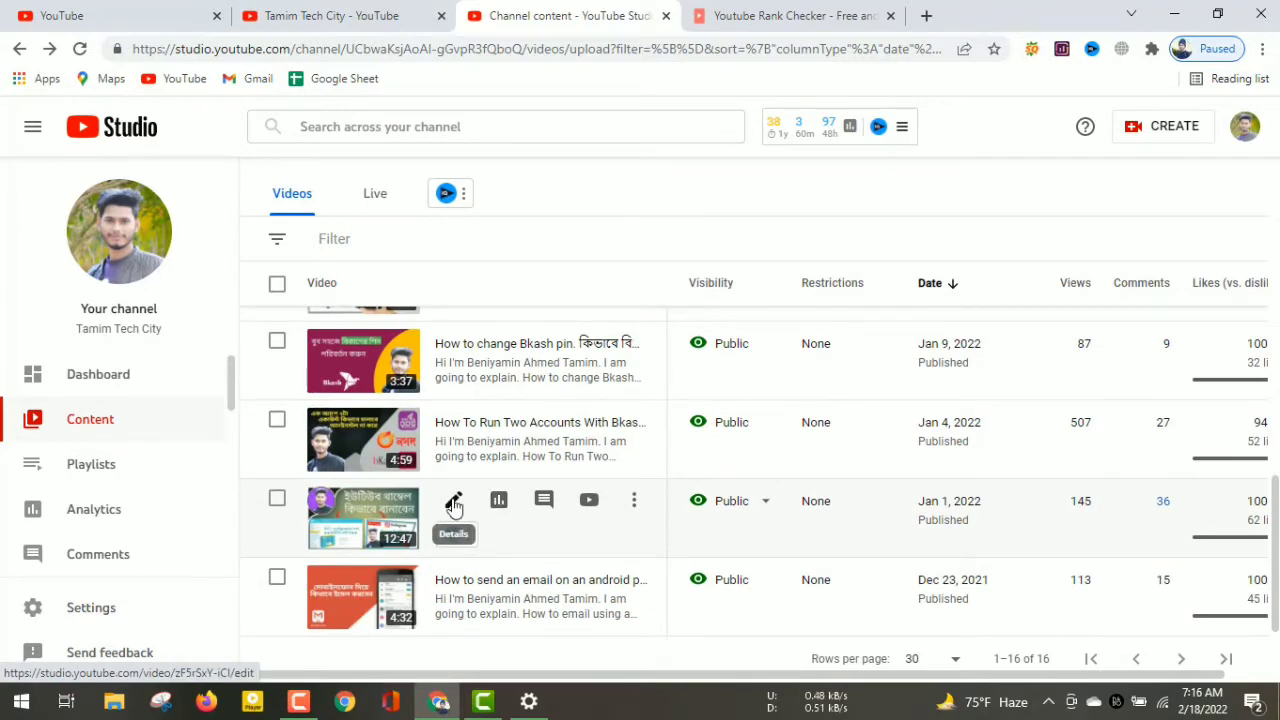
click(453, 505)
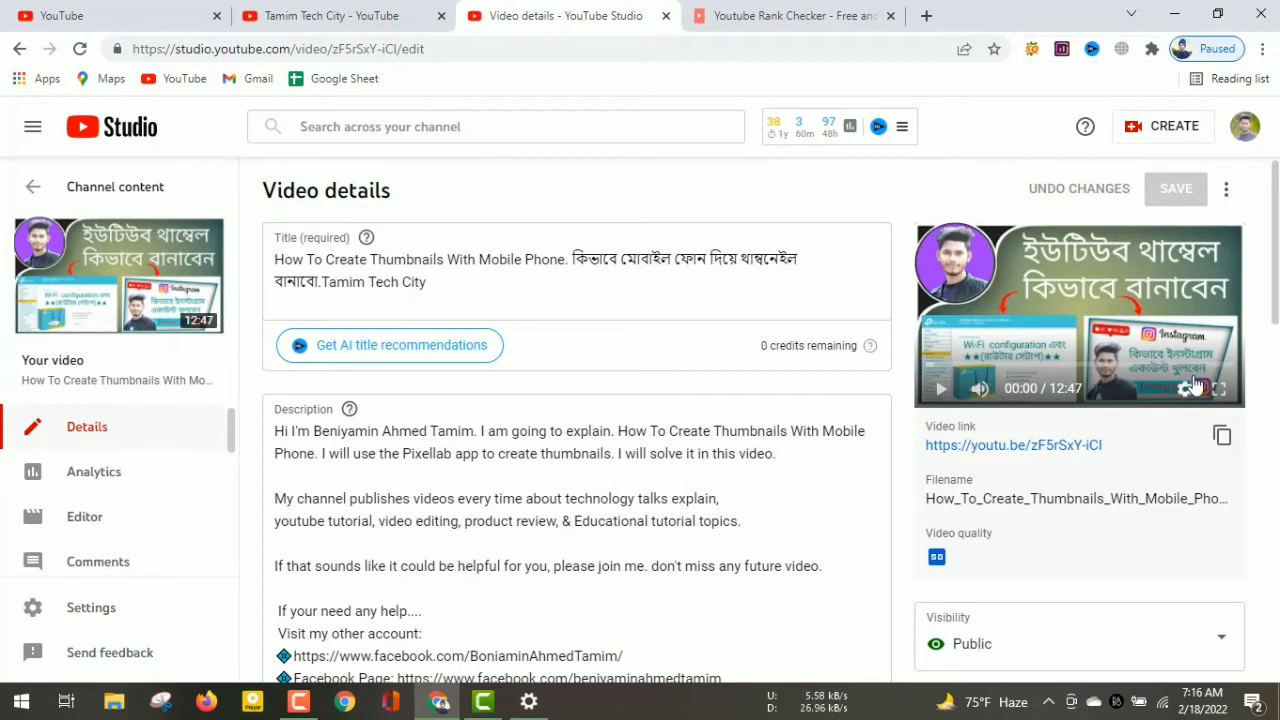
Step: Examine the video's details, highlighting its title and video link
scroll(870, 340, down, 5)
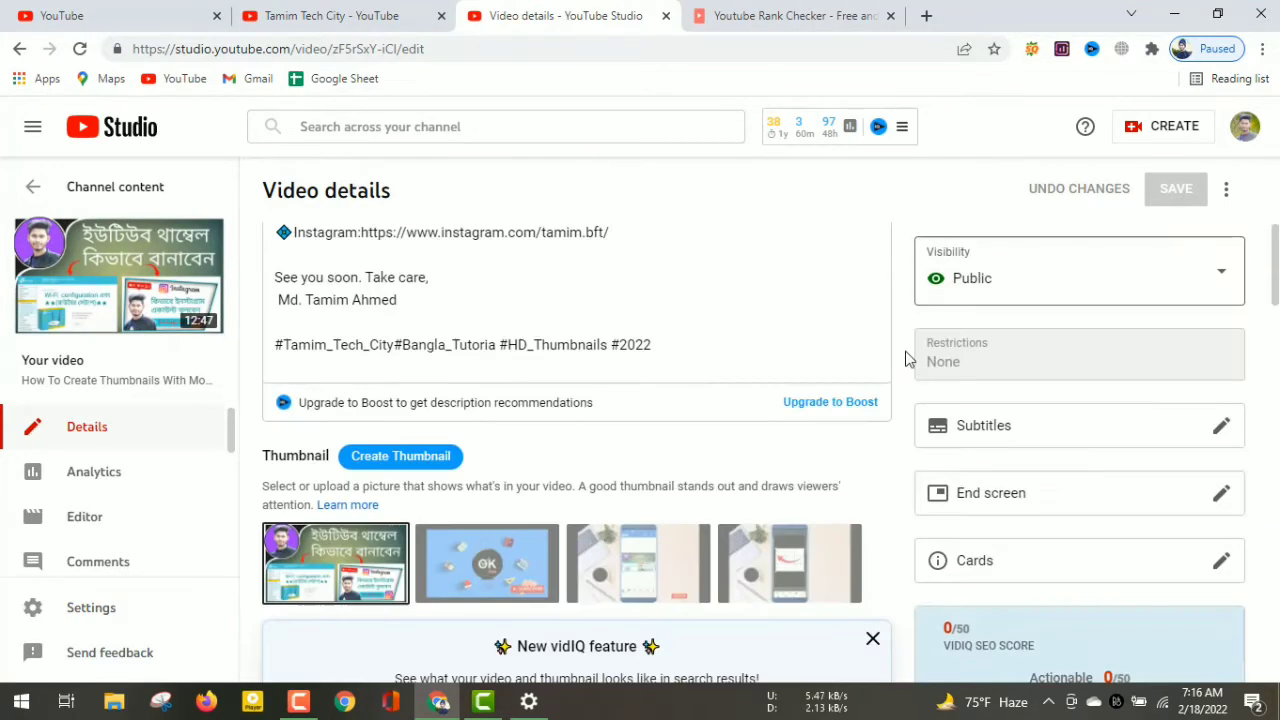
scroll(702, 347, up, 4)
scroll(702, 347, up, 2)
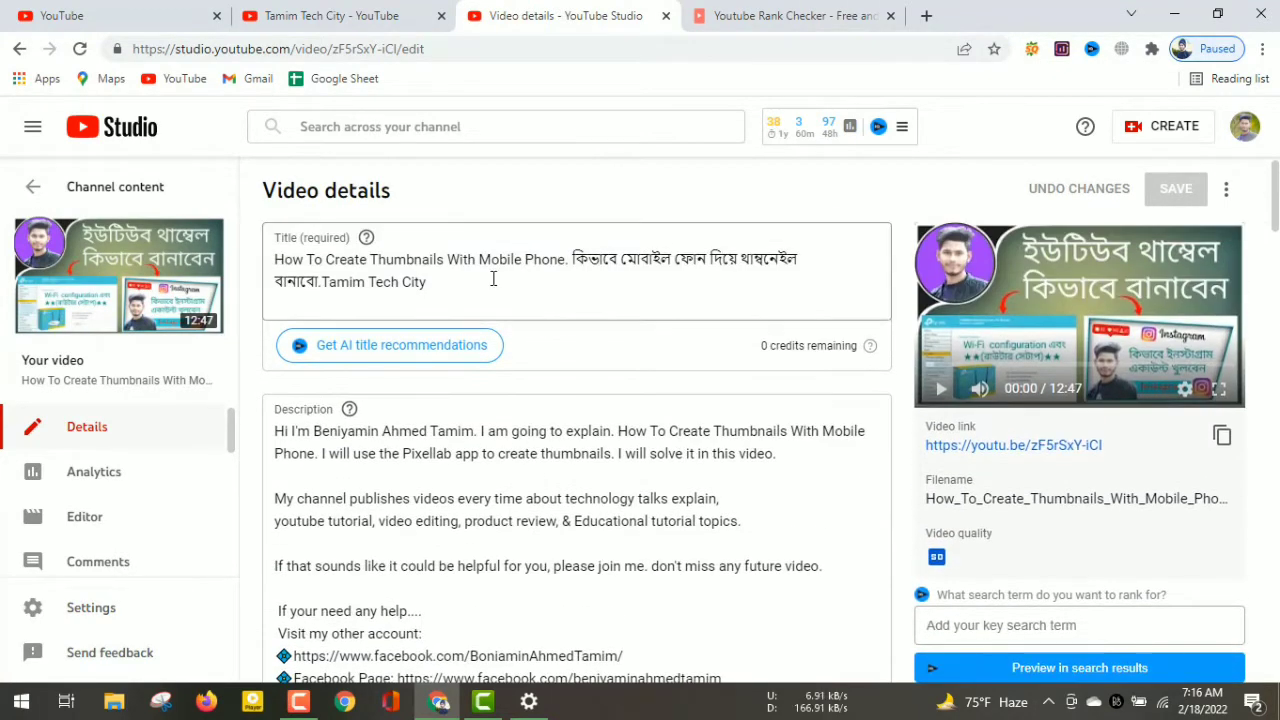
drag(480, 278, 260, 248)
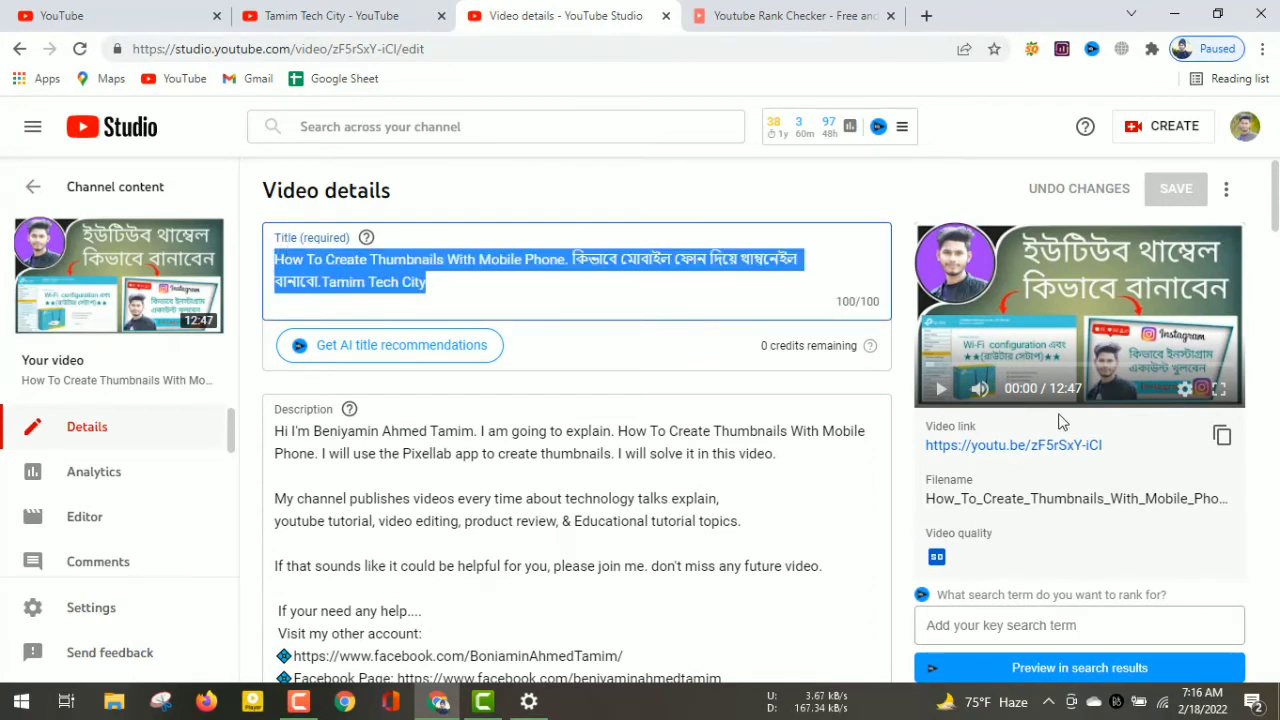
drag(1100, 445, 875, 428)
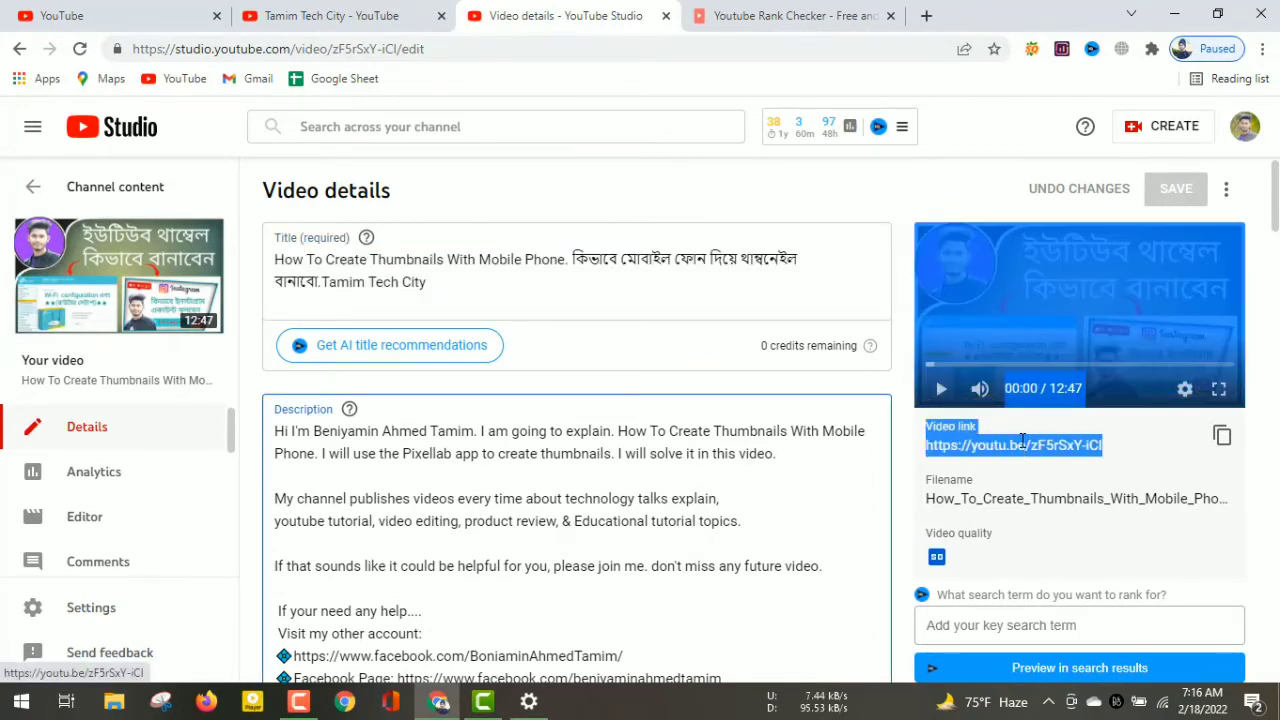
click(733, 347)
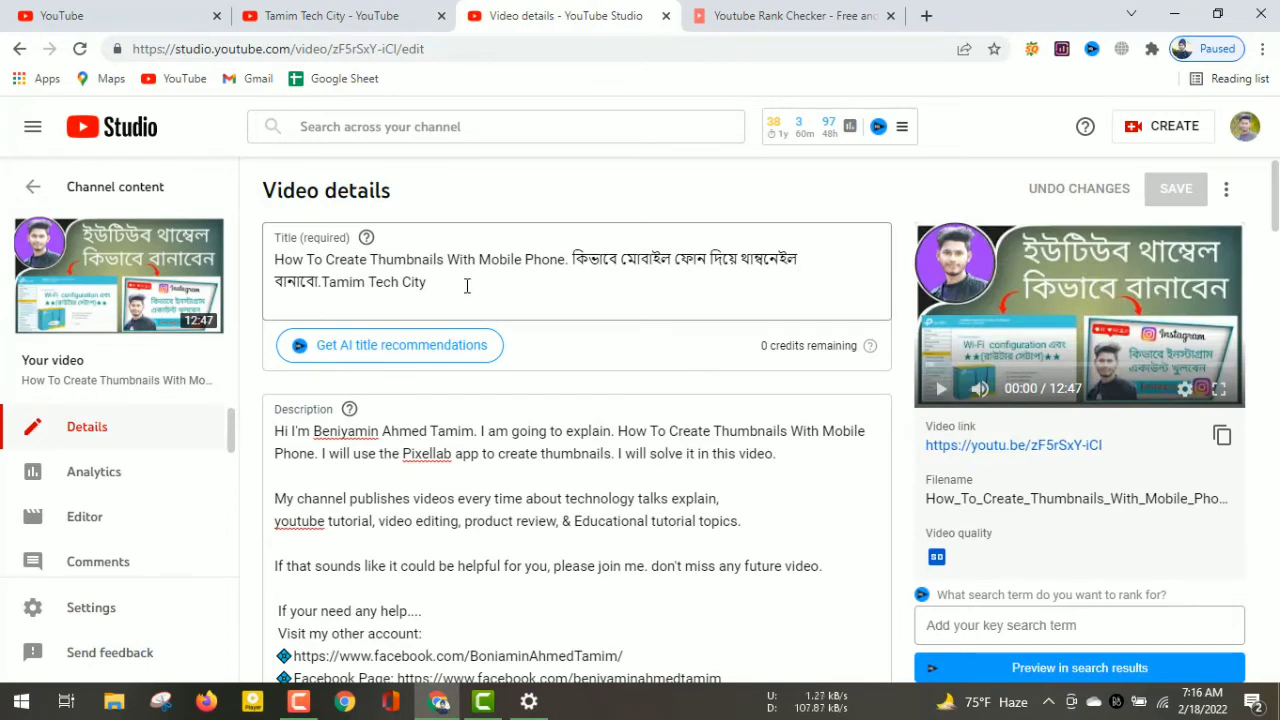
drag(466, 286, 276, 259)
click(925, 450)
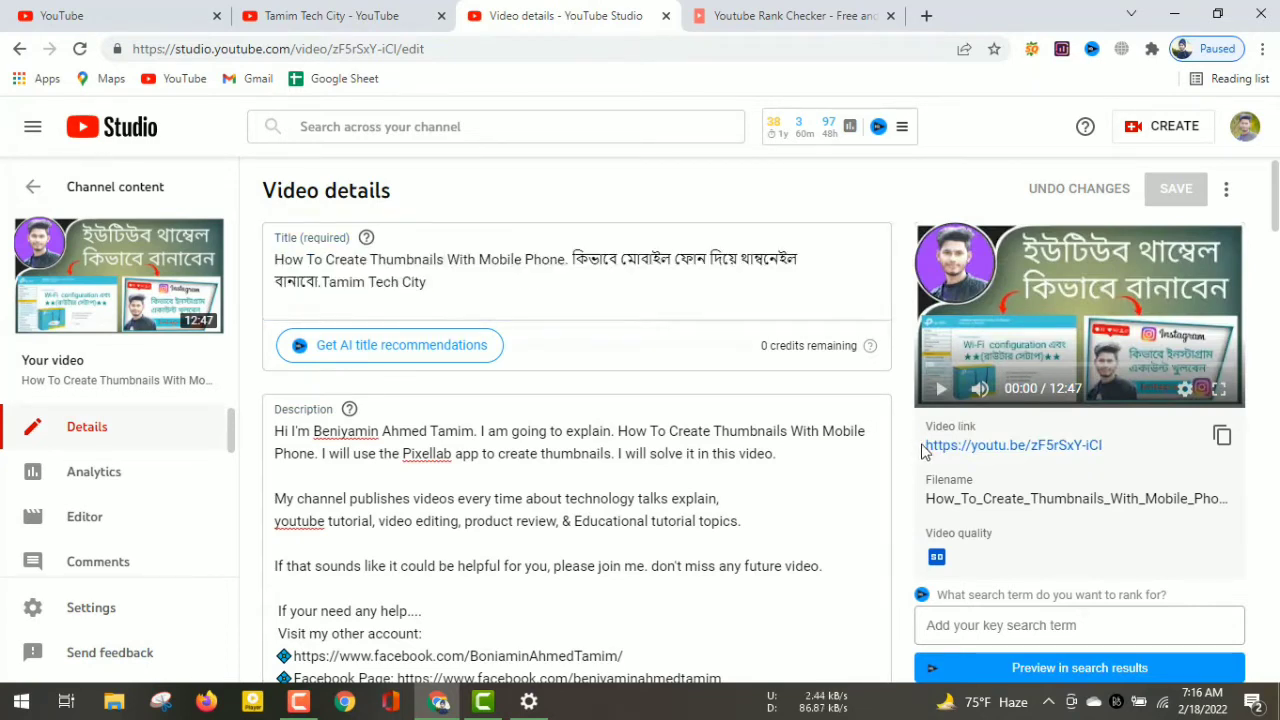
Step: Copy the video's link from its YouTube Studio details and paste it as the video URL on YTRank
drag(922, 452, 1118, 478)
click(1122, 476)
click(1222, 436)
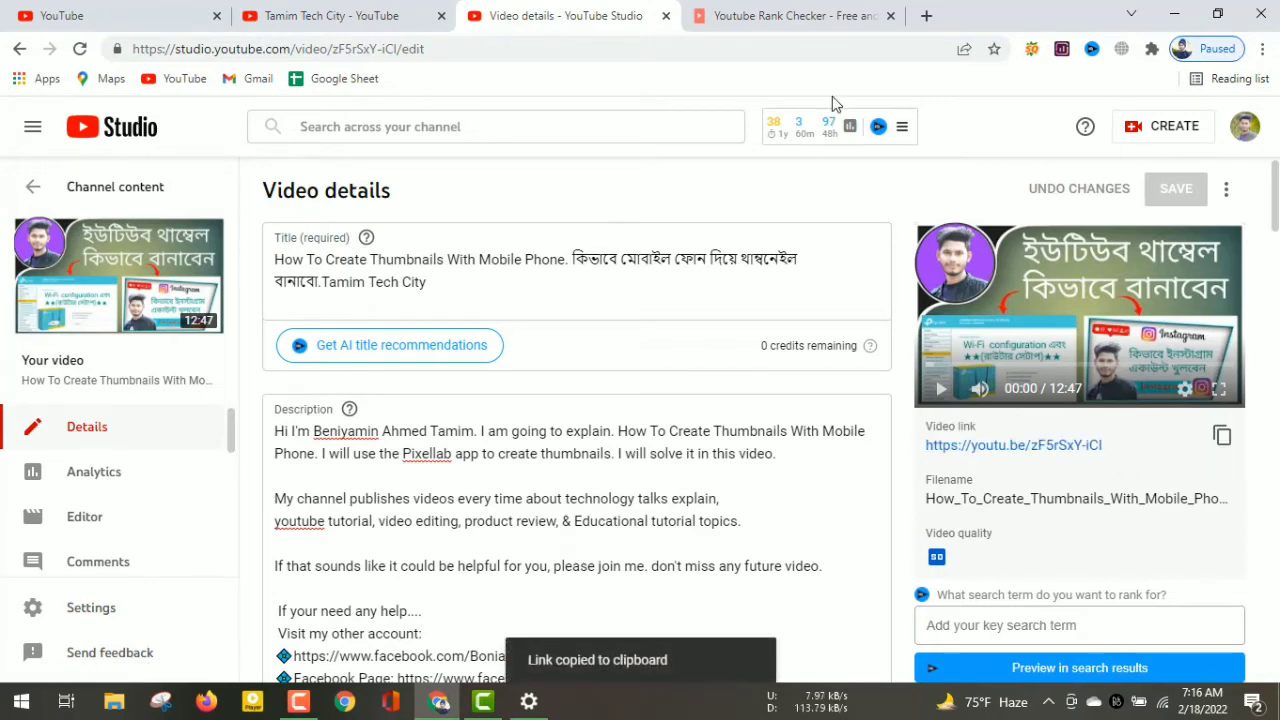
click(779, 30)
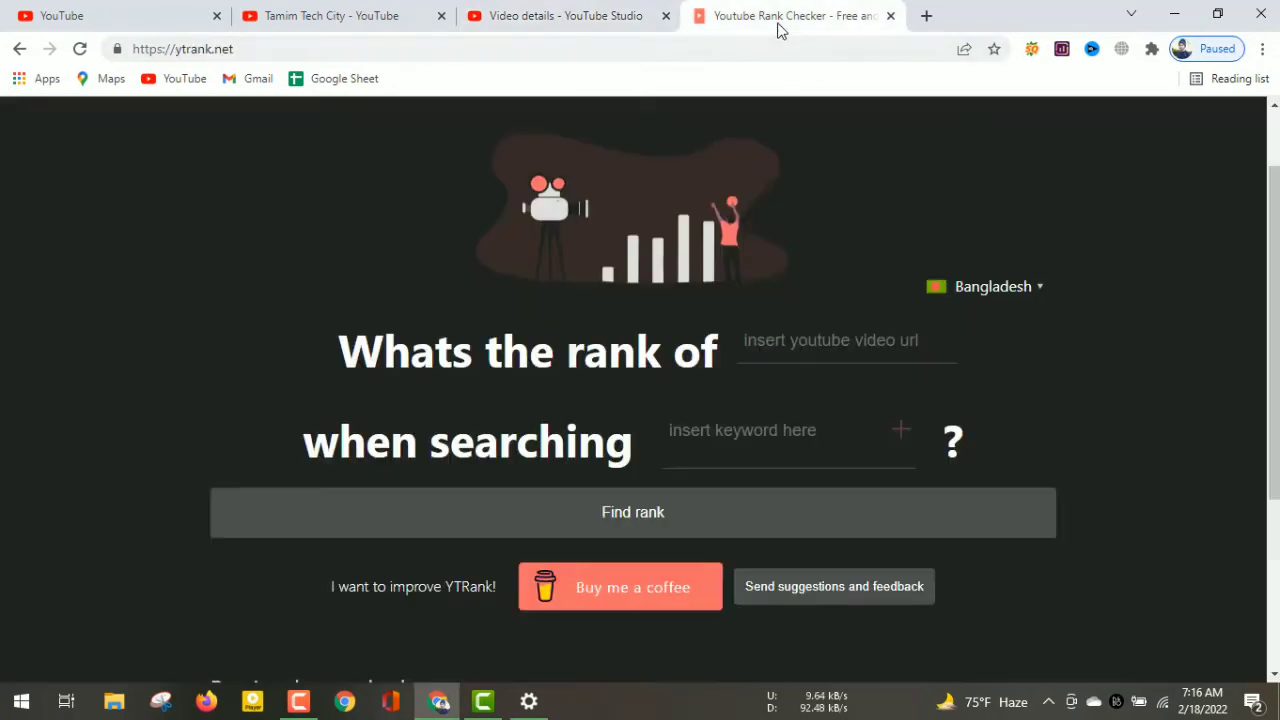
right_click(821, 339)
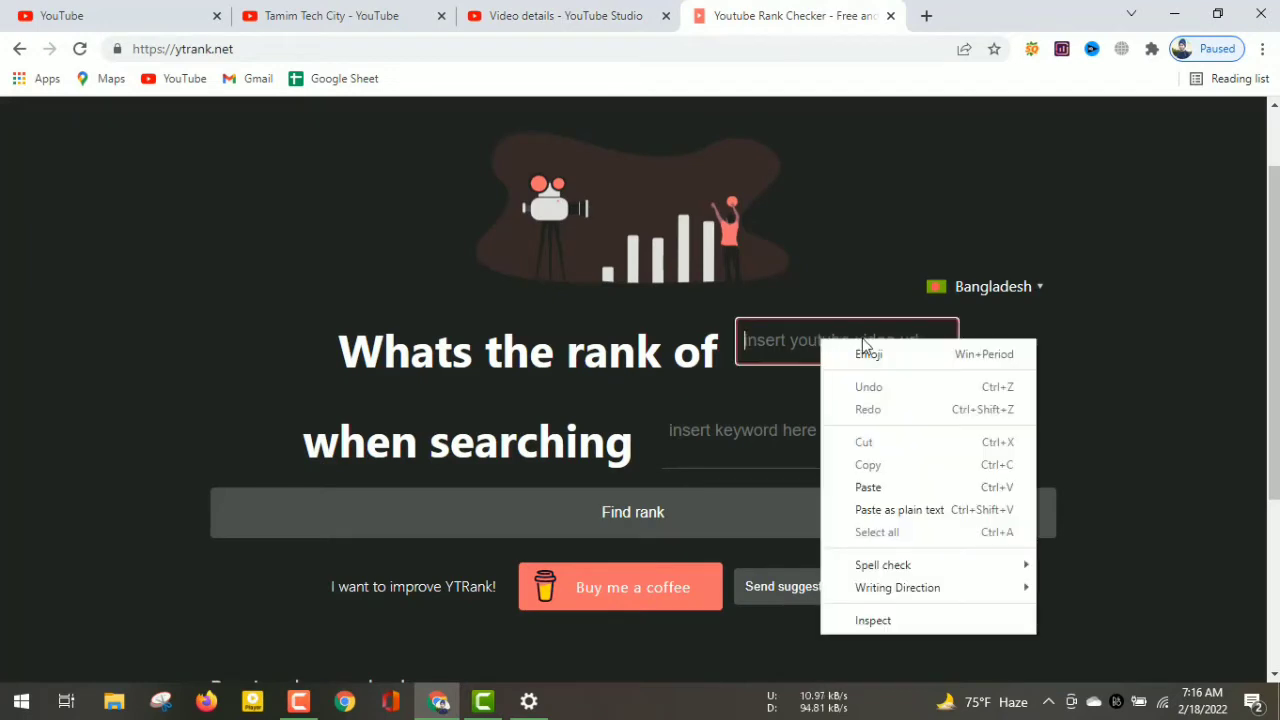
click(868, 487)
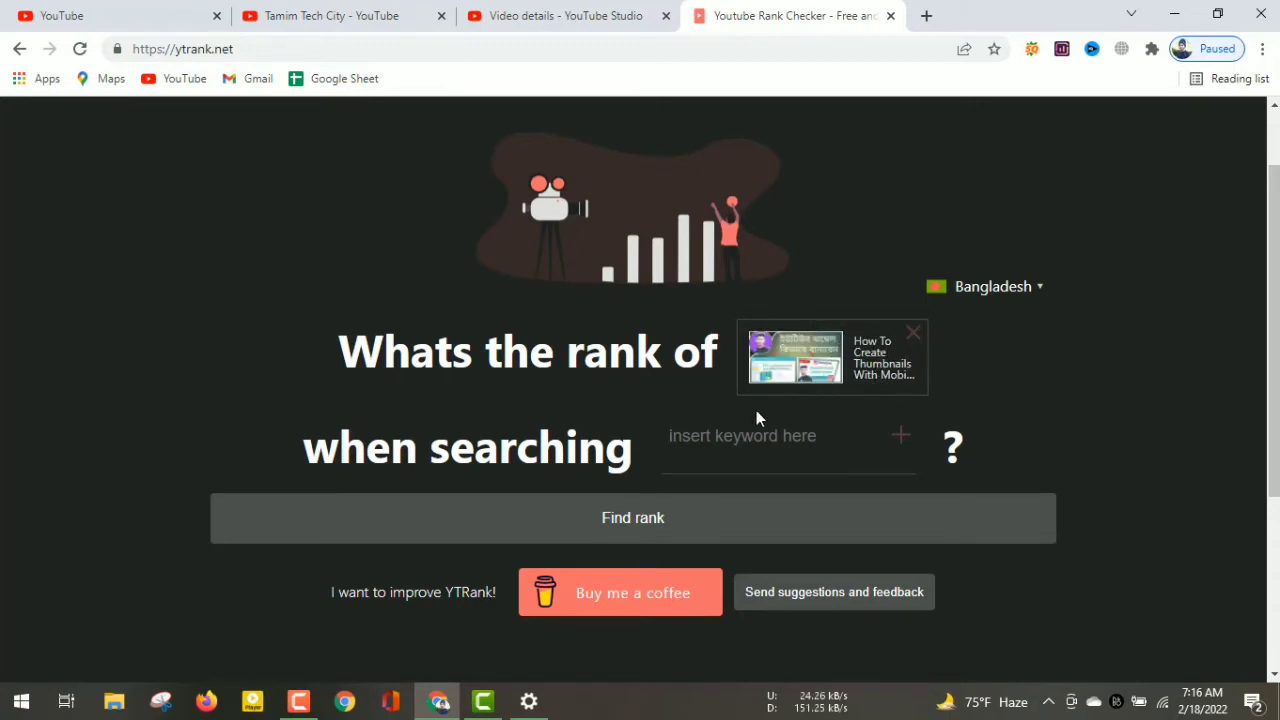
Step: Copy the video's full title from YouTube Studio and paste it as the search keyword on YTRank
click(752, 437)
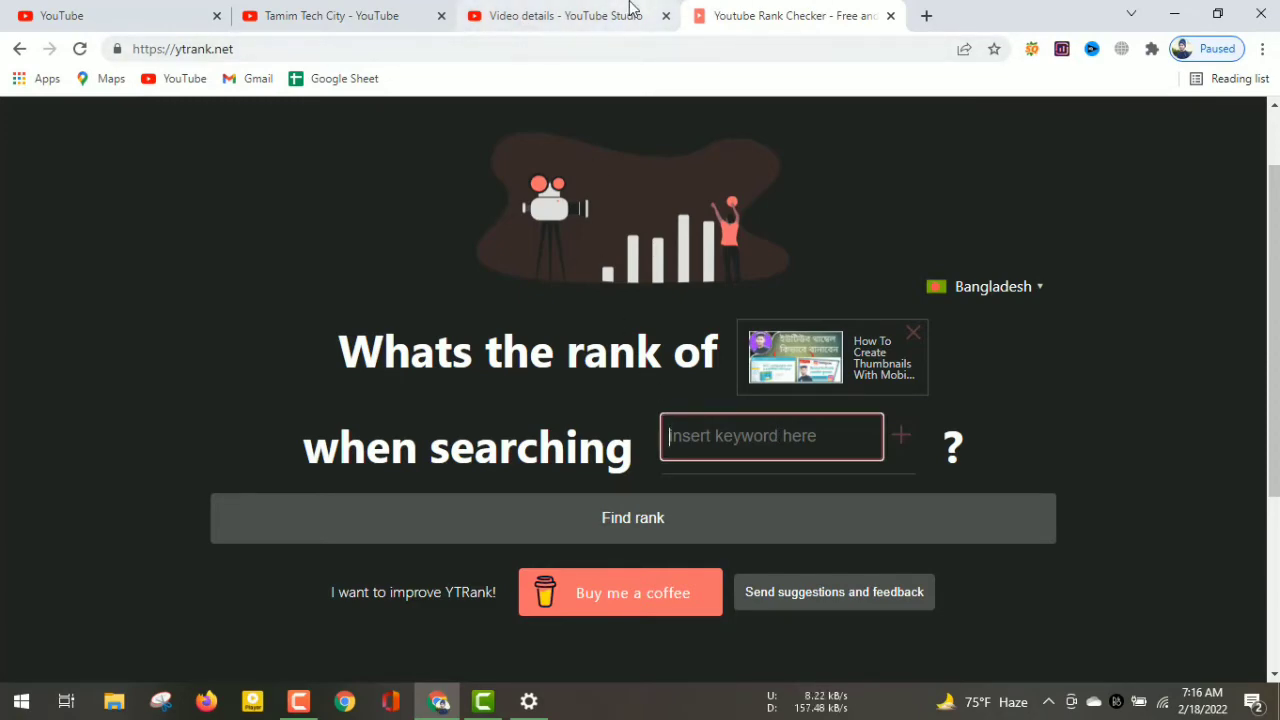
click(337, 14)
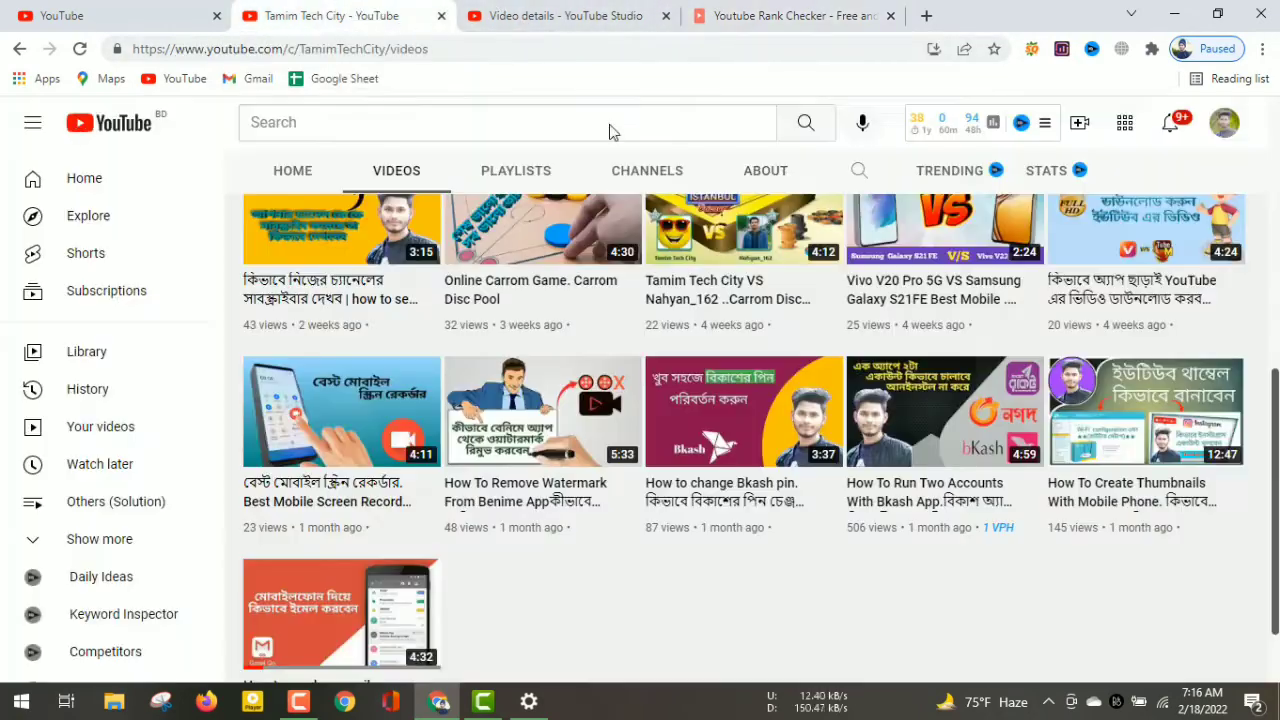
click(580, 14)
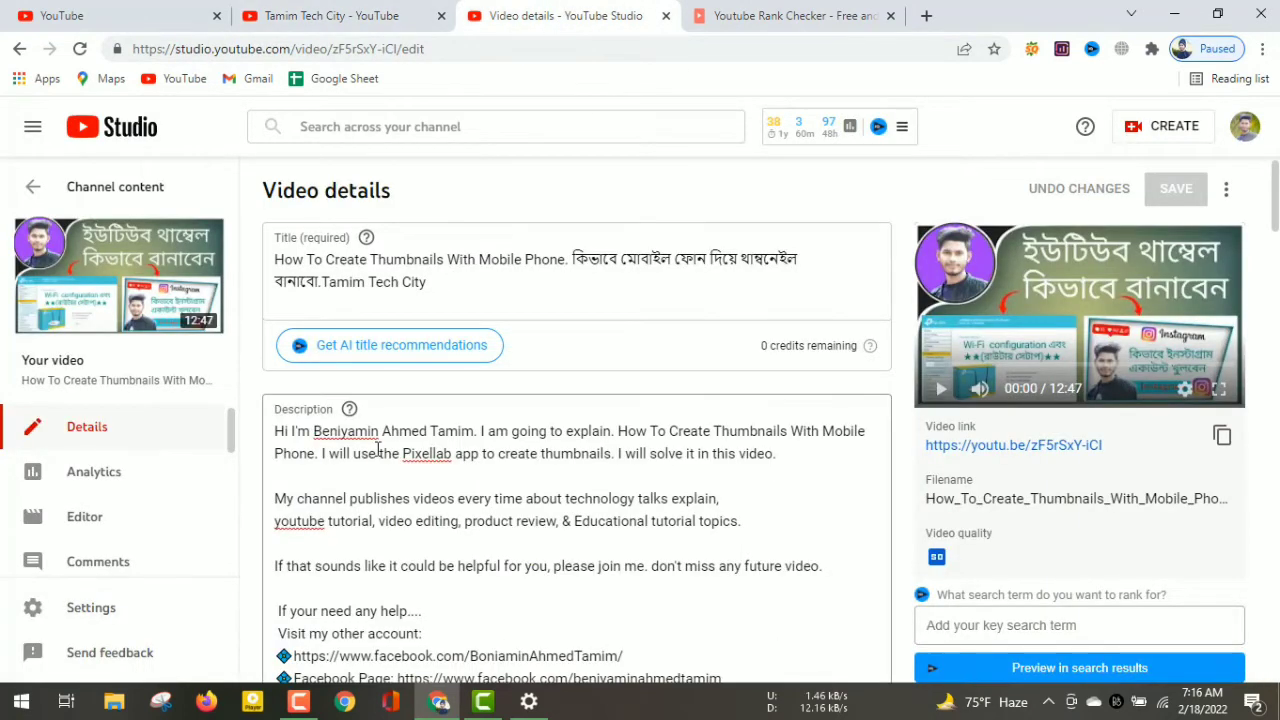
click(470, 285)
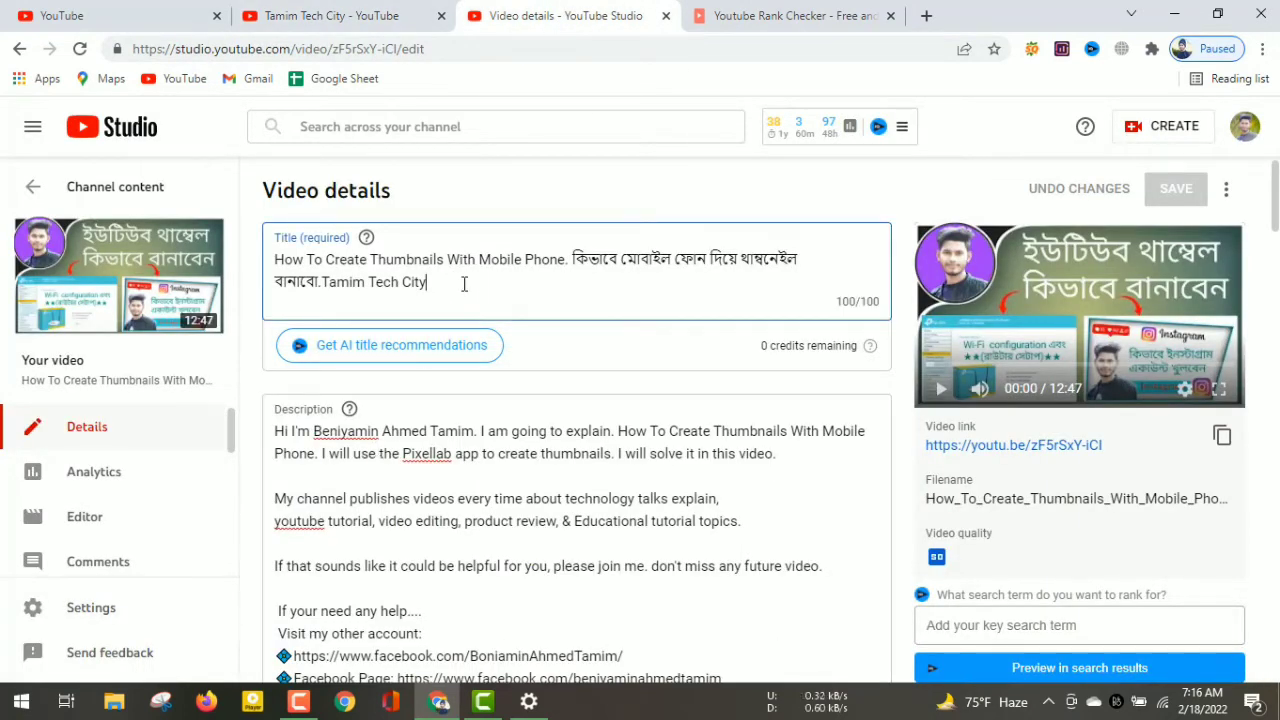
drag(438, 282, 275, 270)
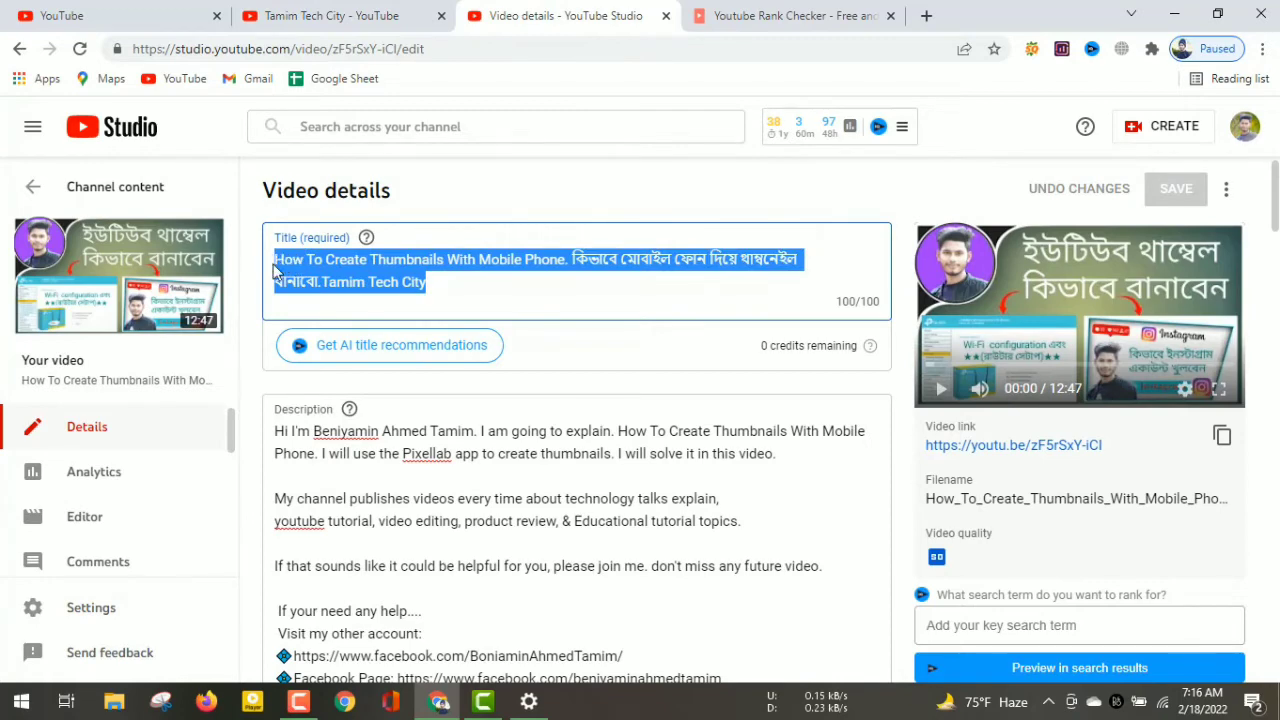
right_click(280, 263)
click(335, 331)
click(731, 12)
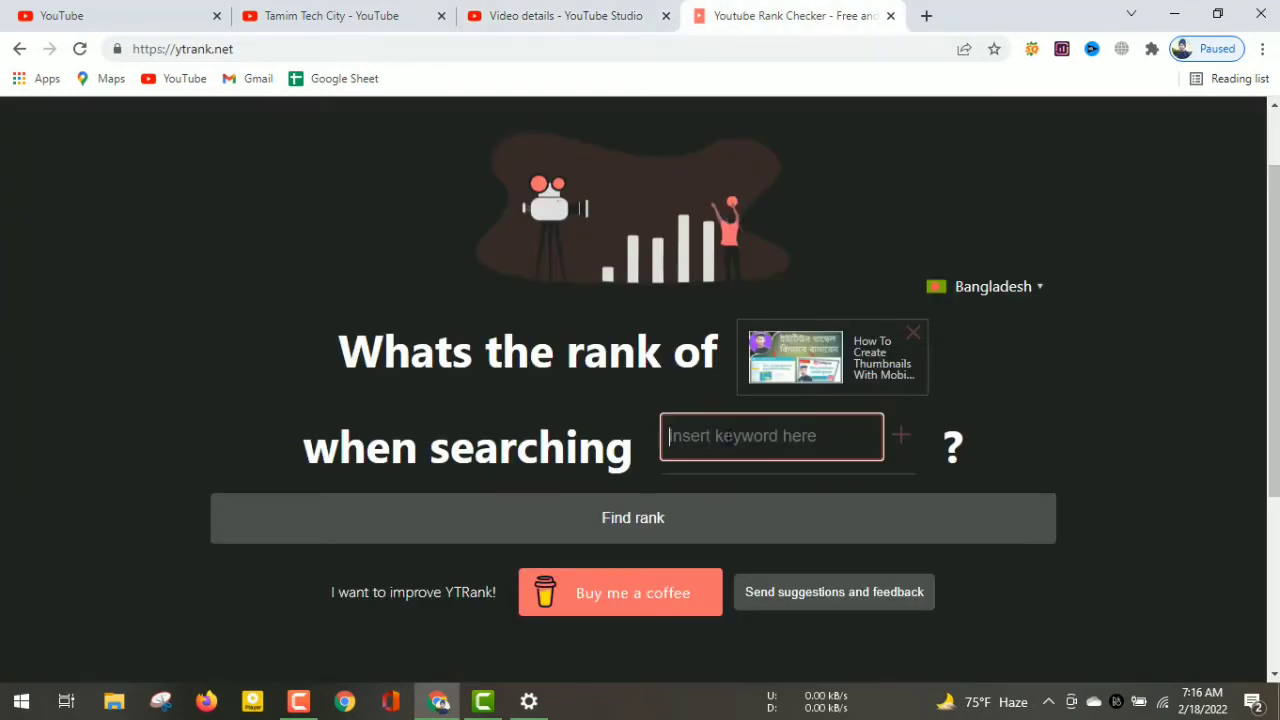
right_click(728, 440)
click(774, 286)
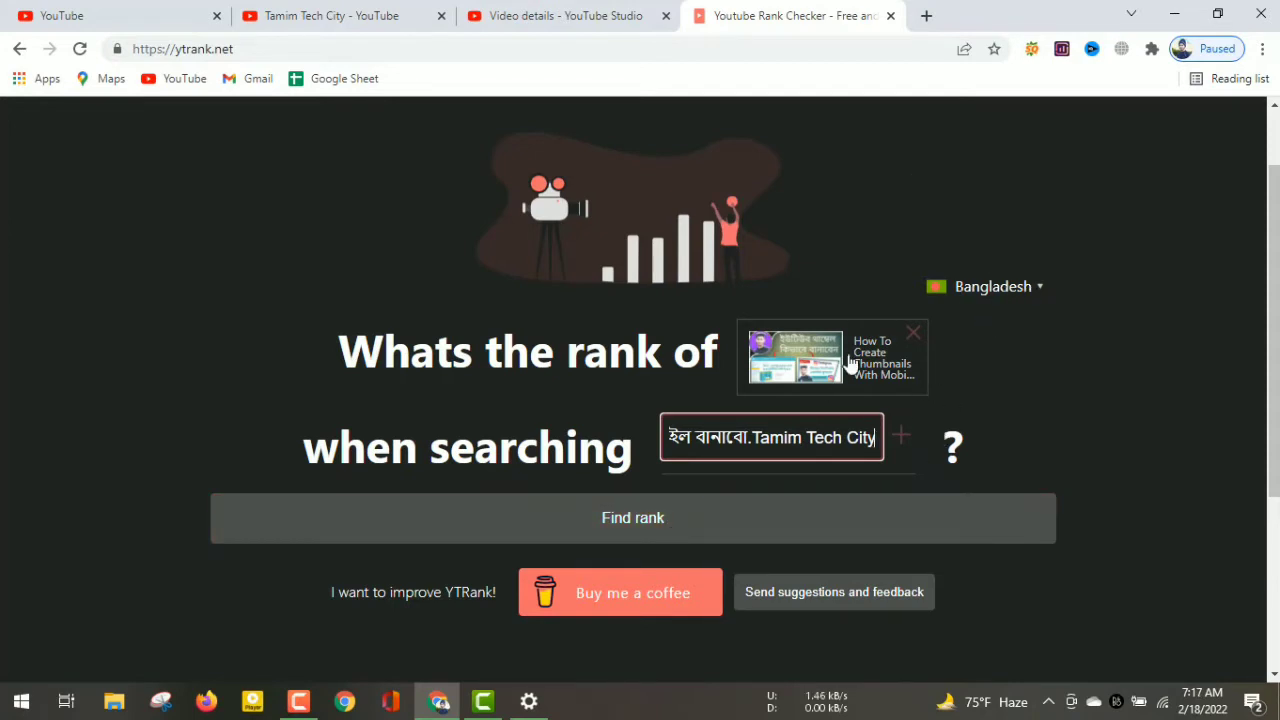
Step: Find the video's rank for the full-title keyword and view the result table
scroll(769, 453, down, 1)
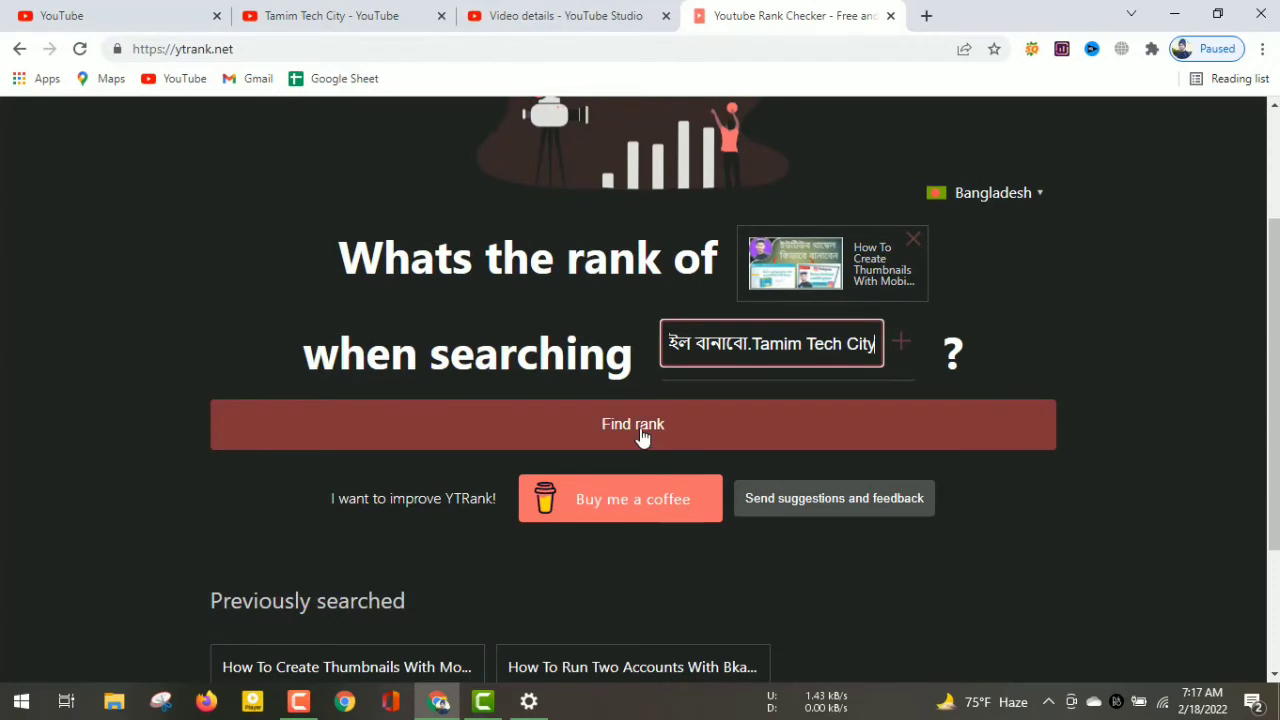
click(642, 437)
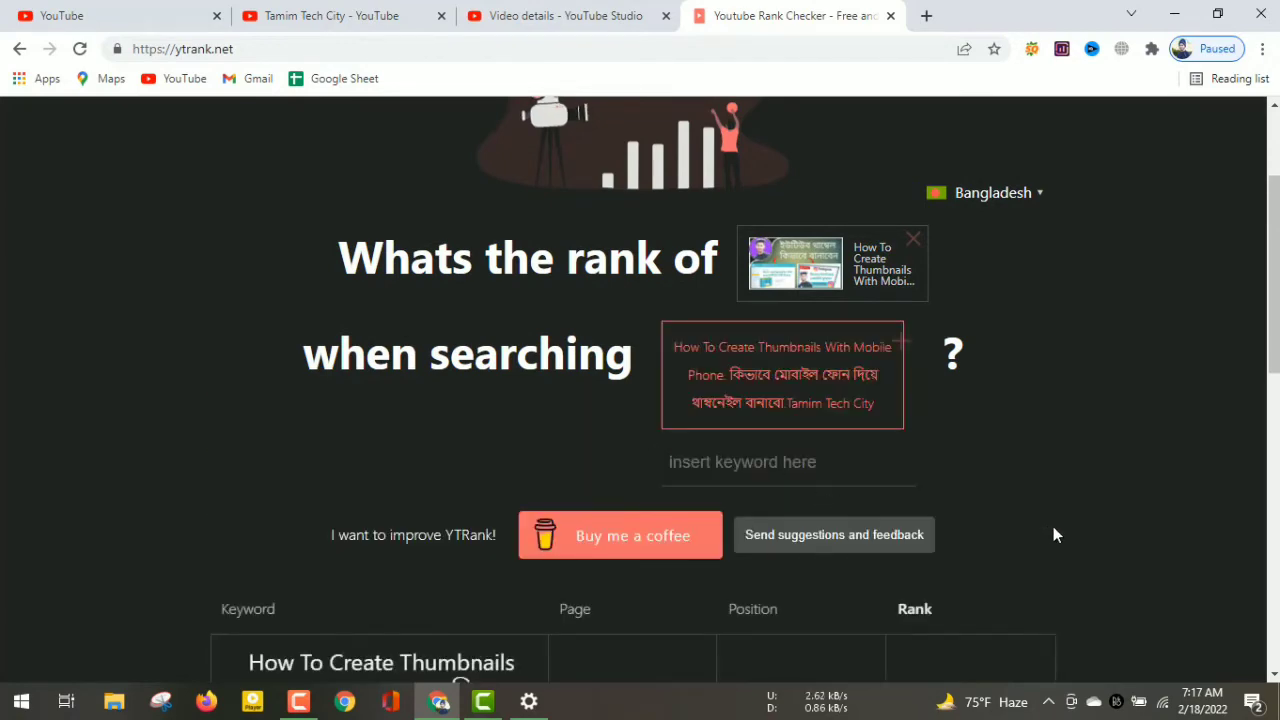
scroll(1053, 526, down, 2)
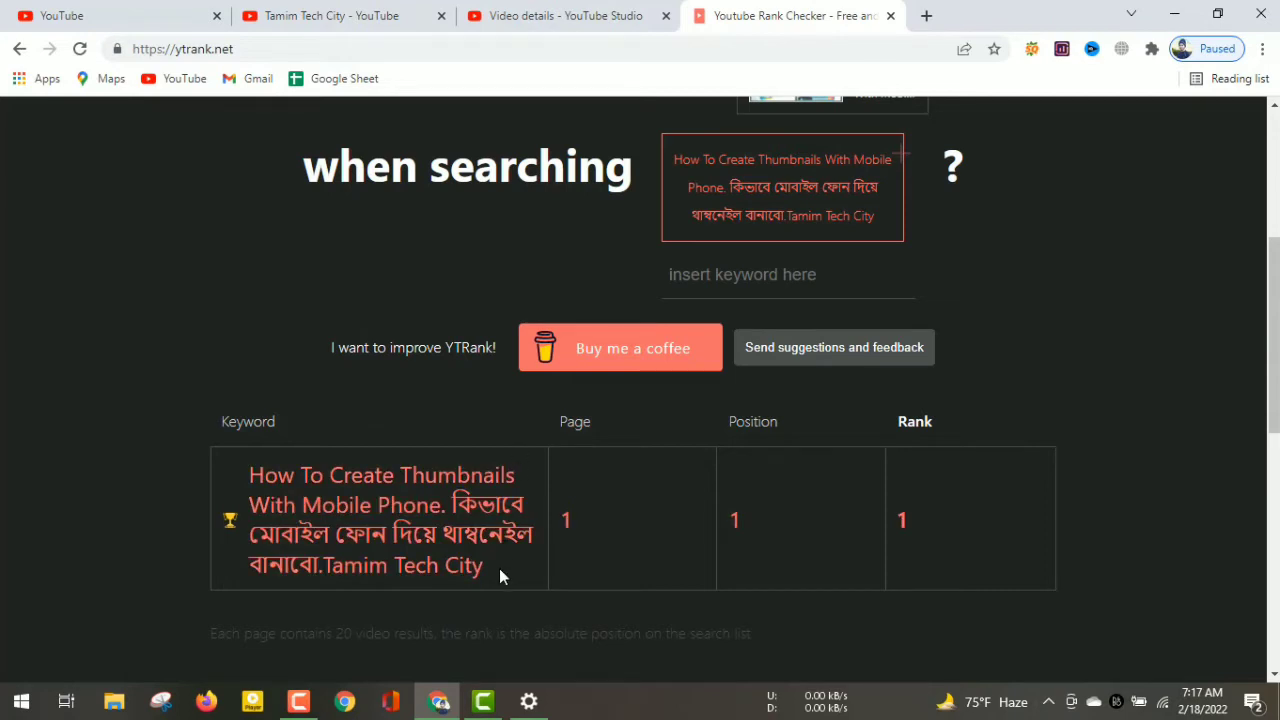
Step: Copy the full-title keyword from the YTRank result and search YouTube for it
drag(499, 568, 263, 475)
right_click(364, 494)
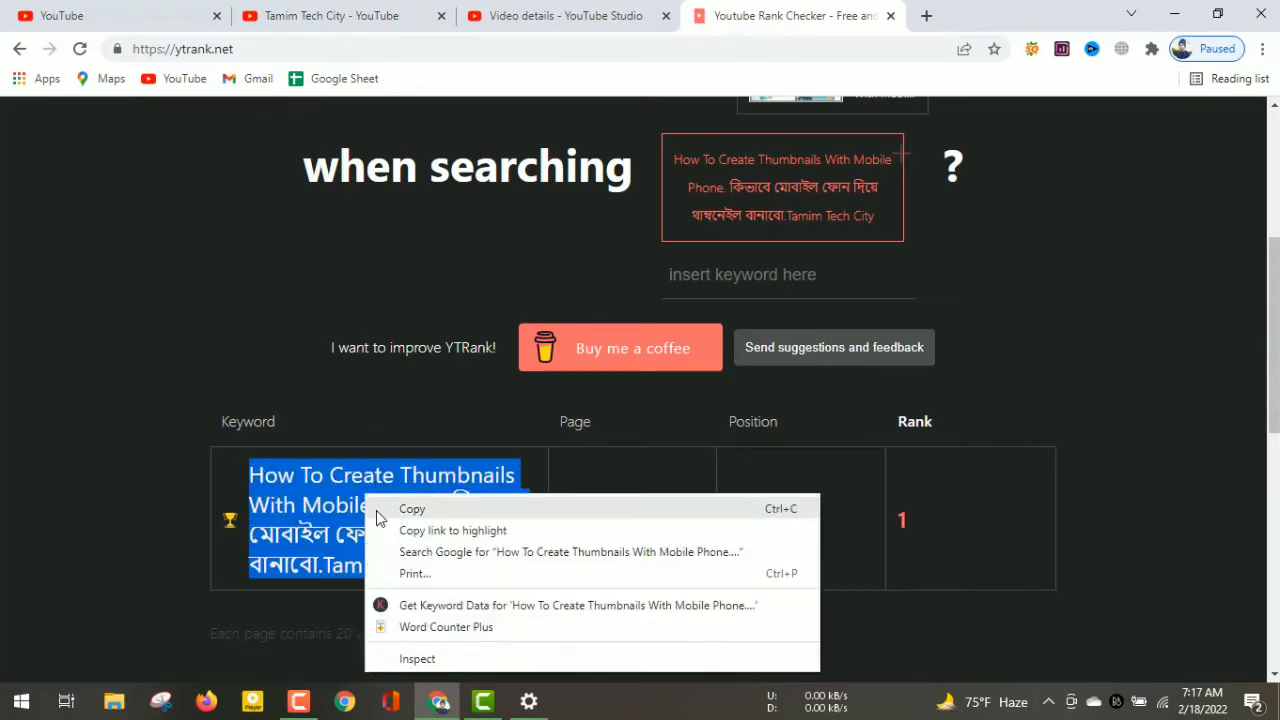
click(407, 509)
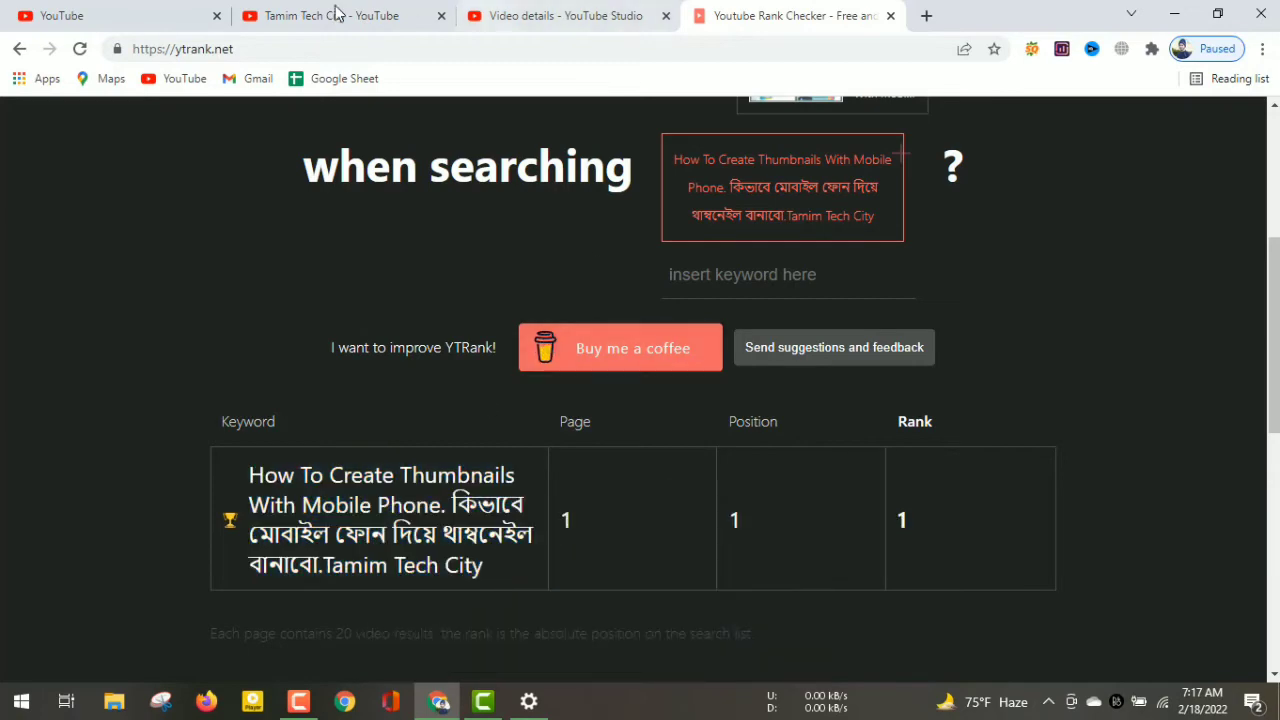
click(75, 10)
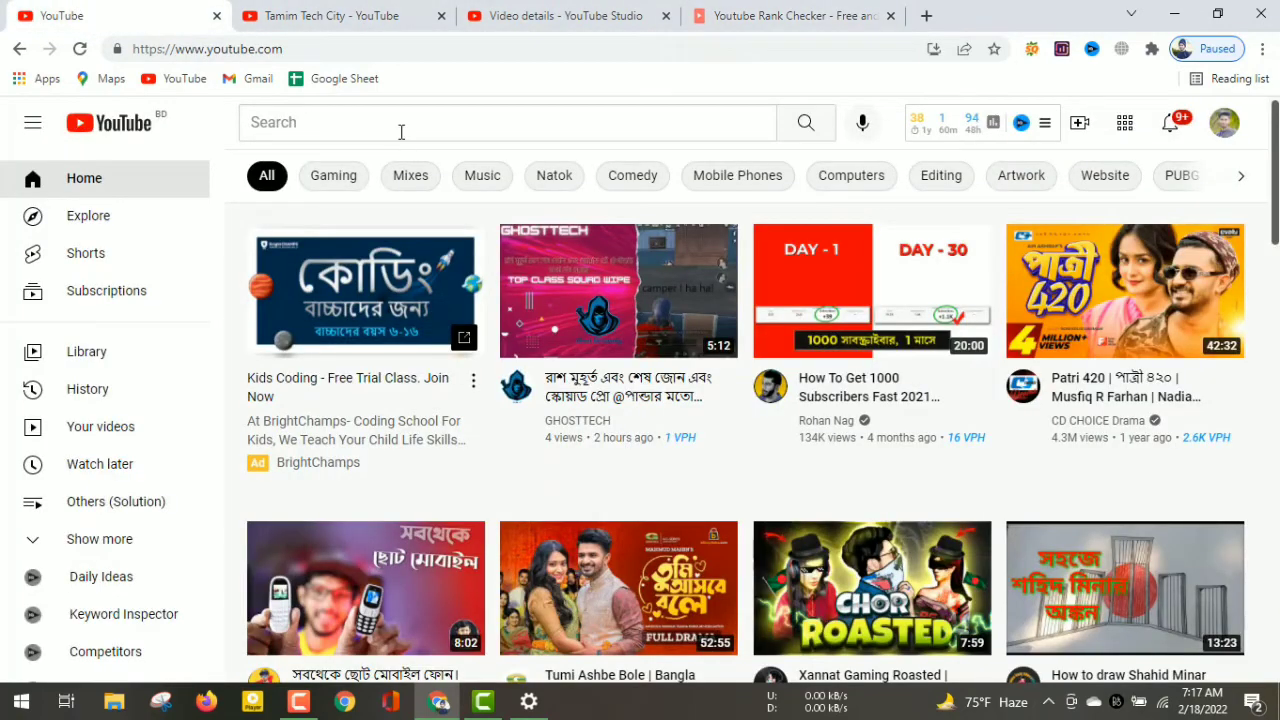
click(399, 128)
right_click(396, 124)
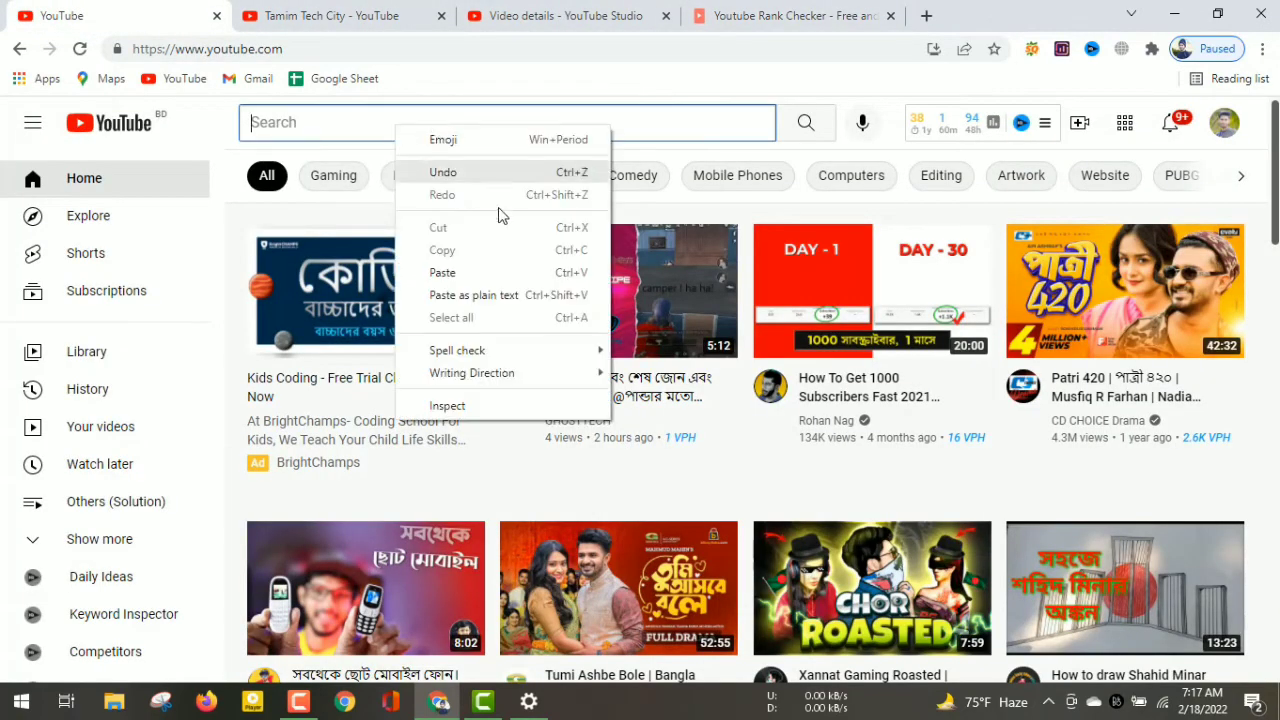
click(451, 270)
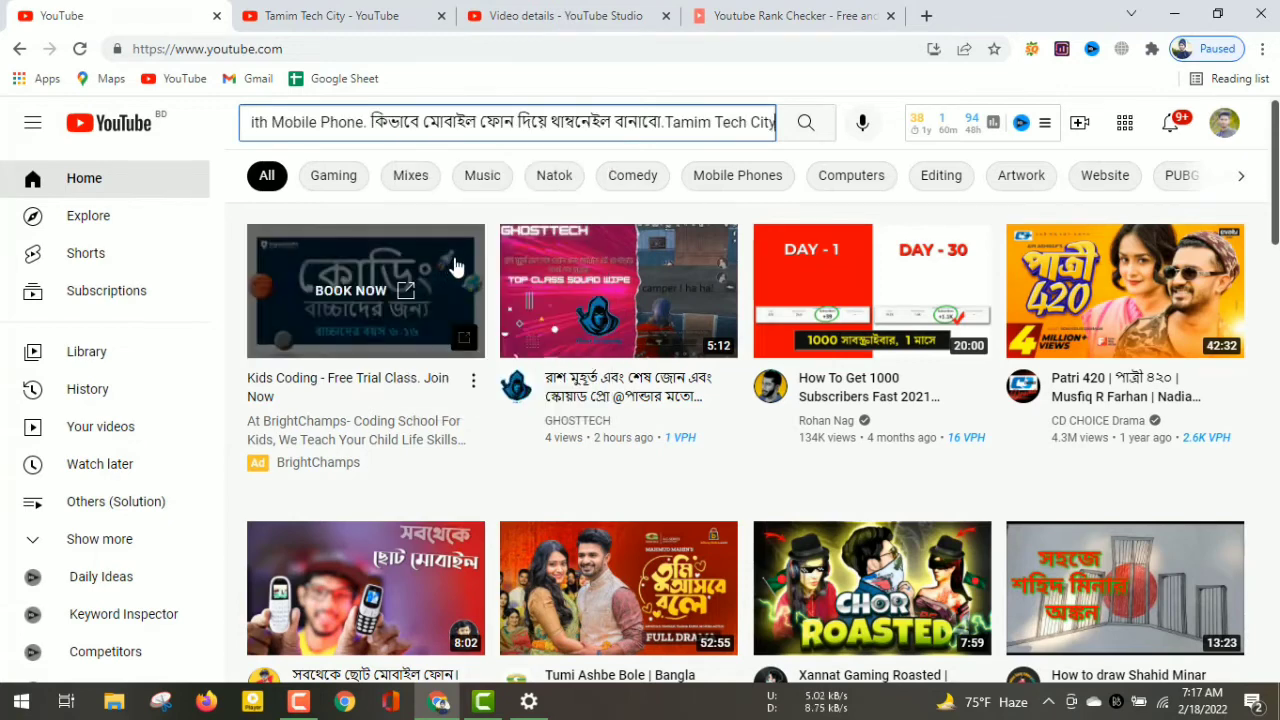
click(803, 125)
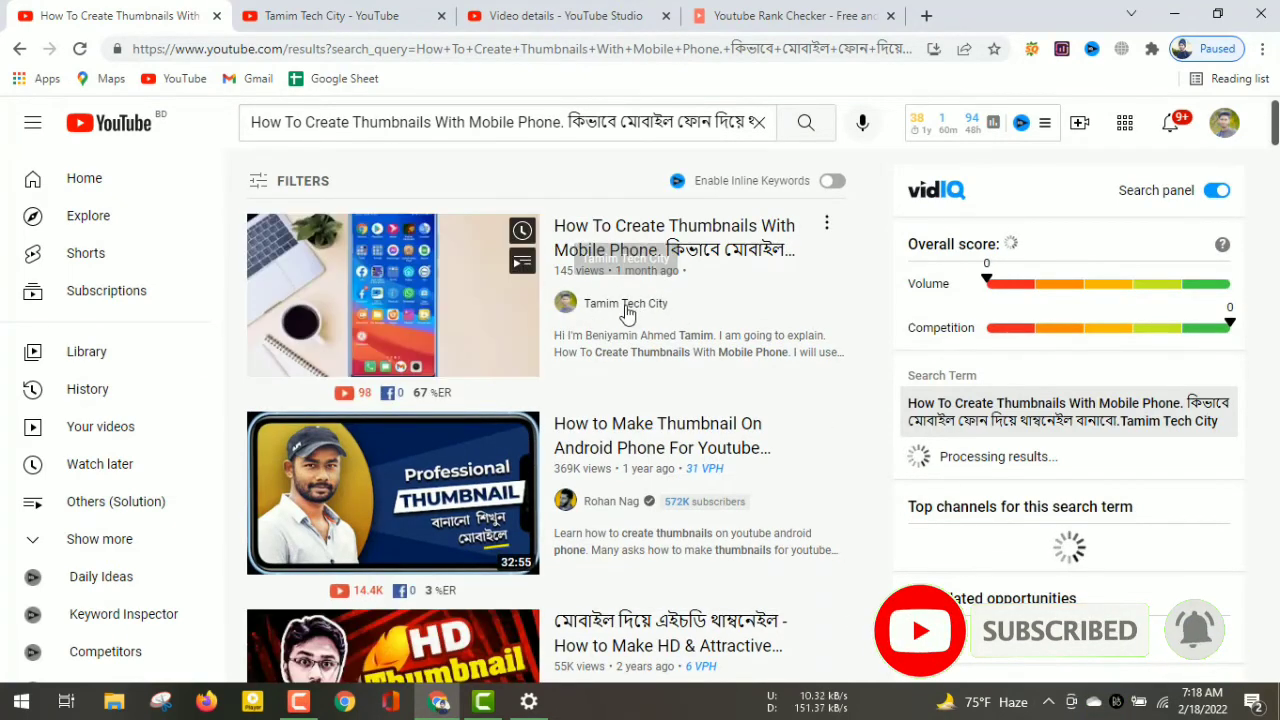
Step: Compare the video's place in the YouTube search results with the page, position and rank reported on YTRank
scroll(749, 474, down, 2)
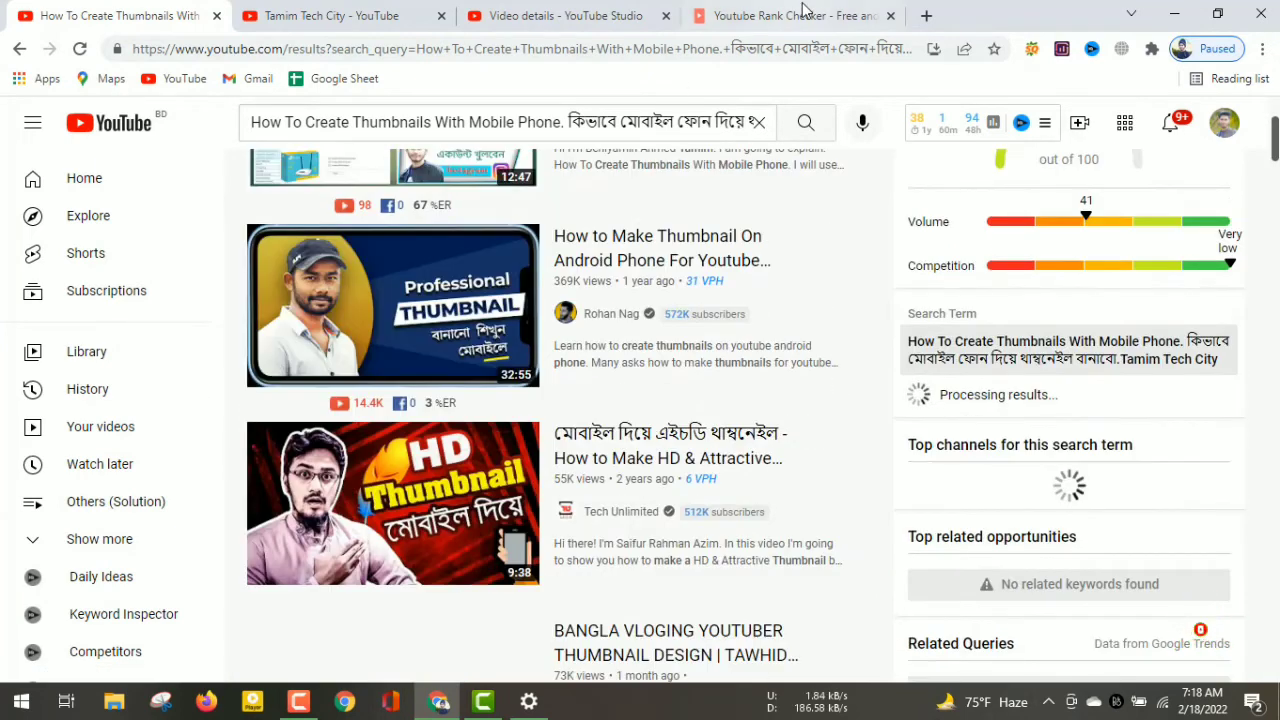
click(809, 15)
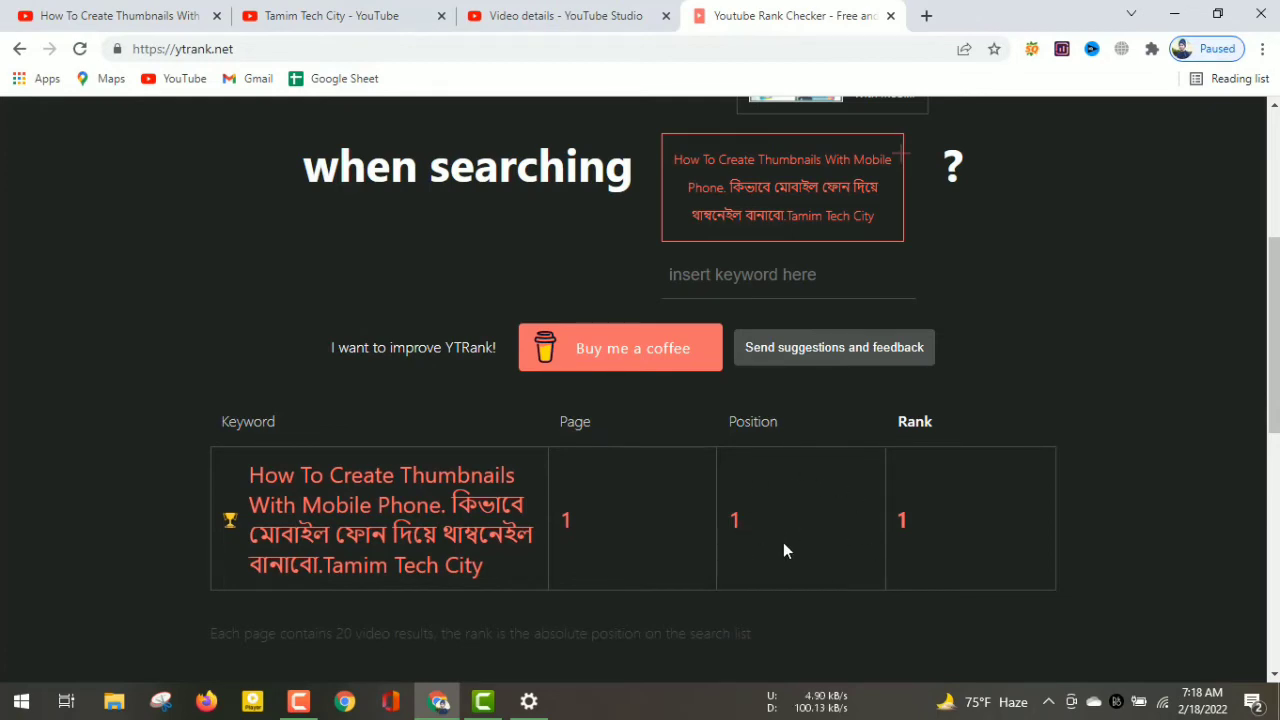
click(156, 15)
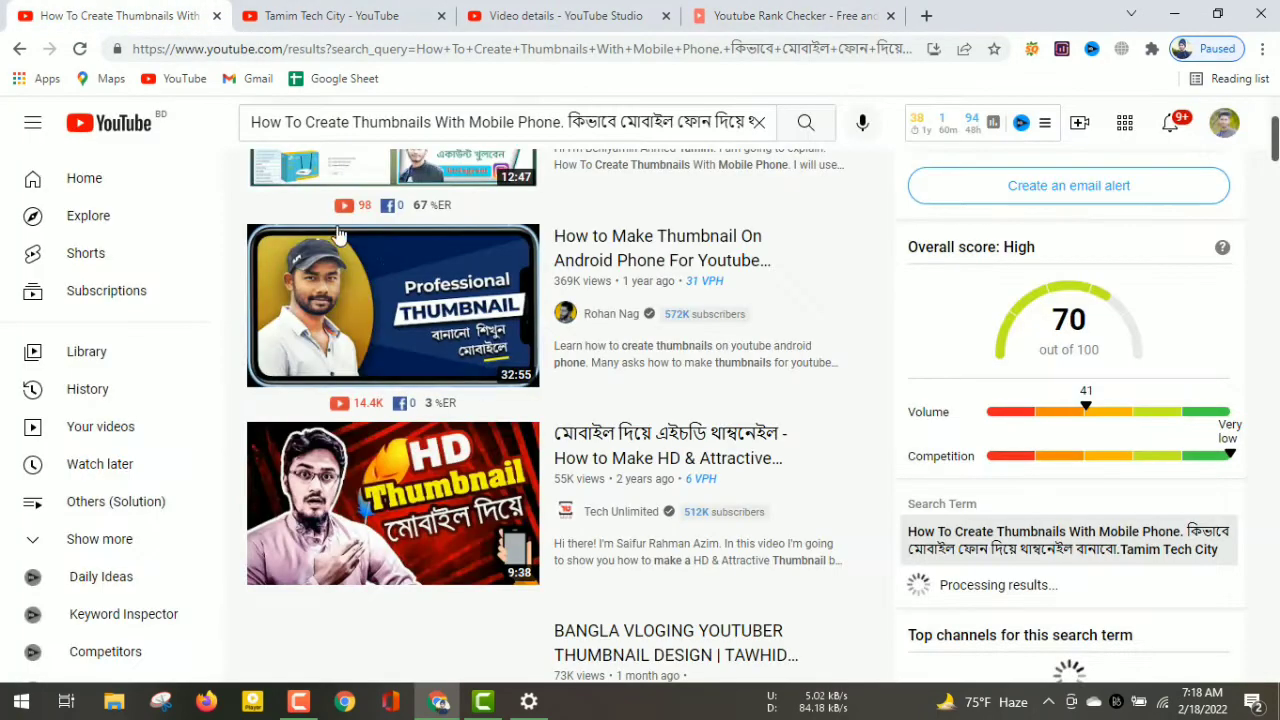
scroll(551, 383, up, 2)
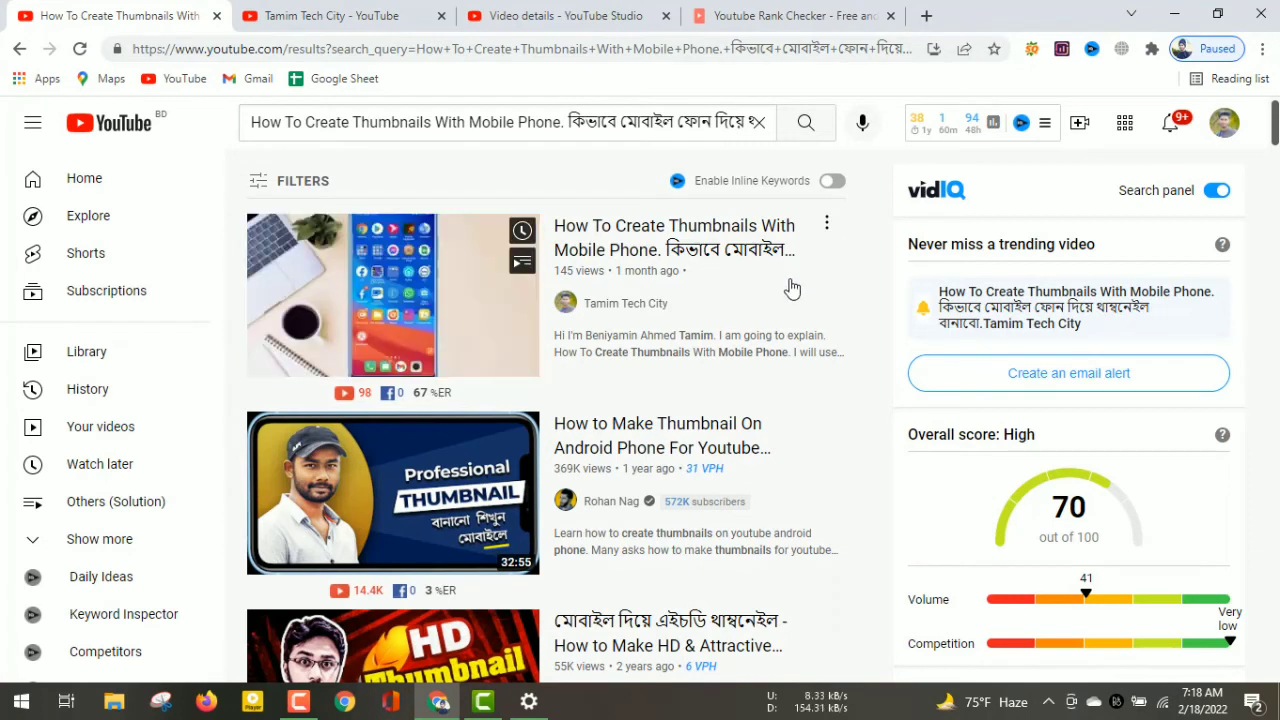
Step: Clear the YouTube search text and remove the full-title keyword from the YTRank query
click(764, 127)
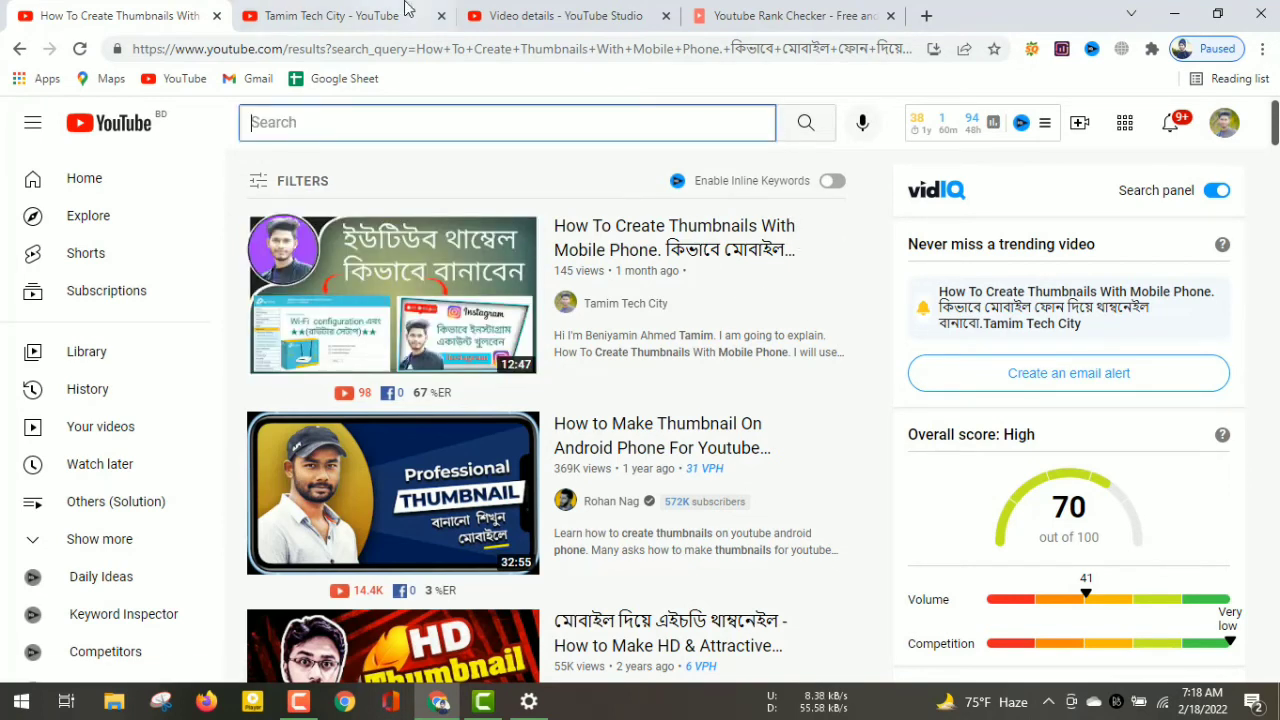
click(763, 18)
scroll(918, 375, up, 3)
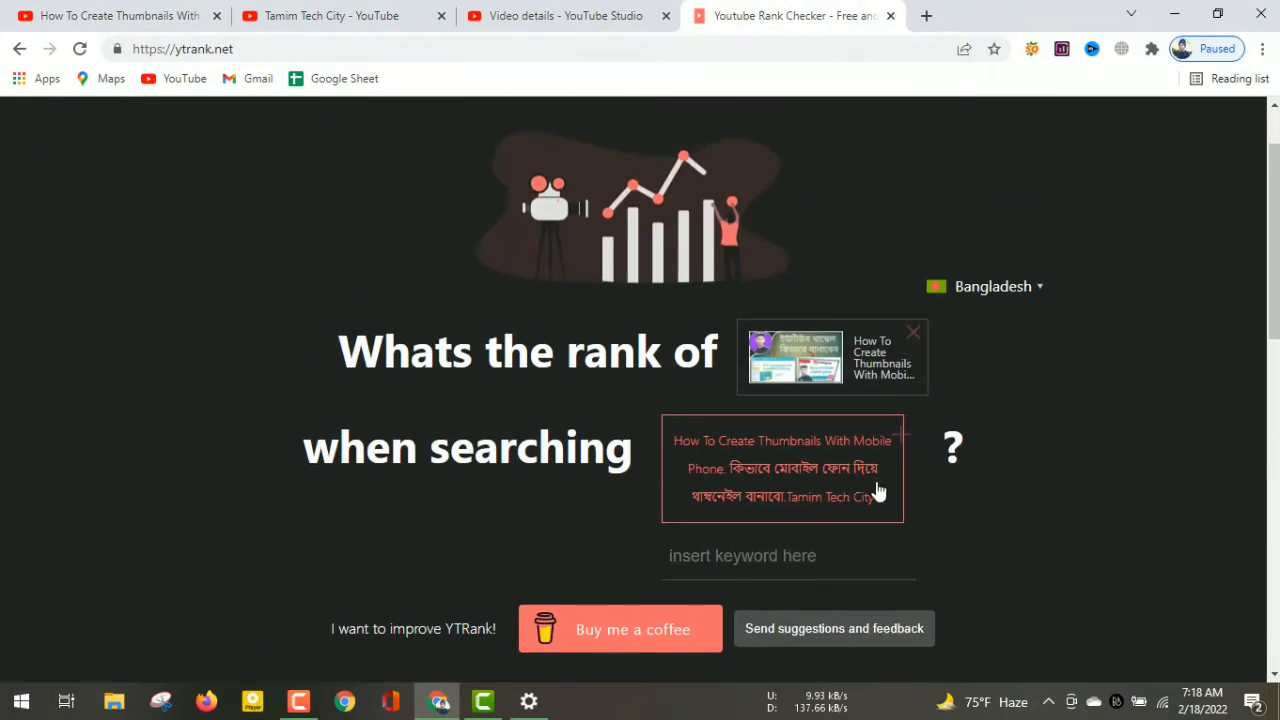
mouse_move(863, 474)
click(784, 465)
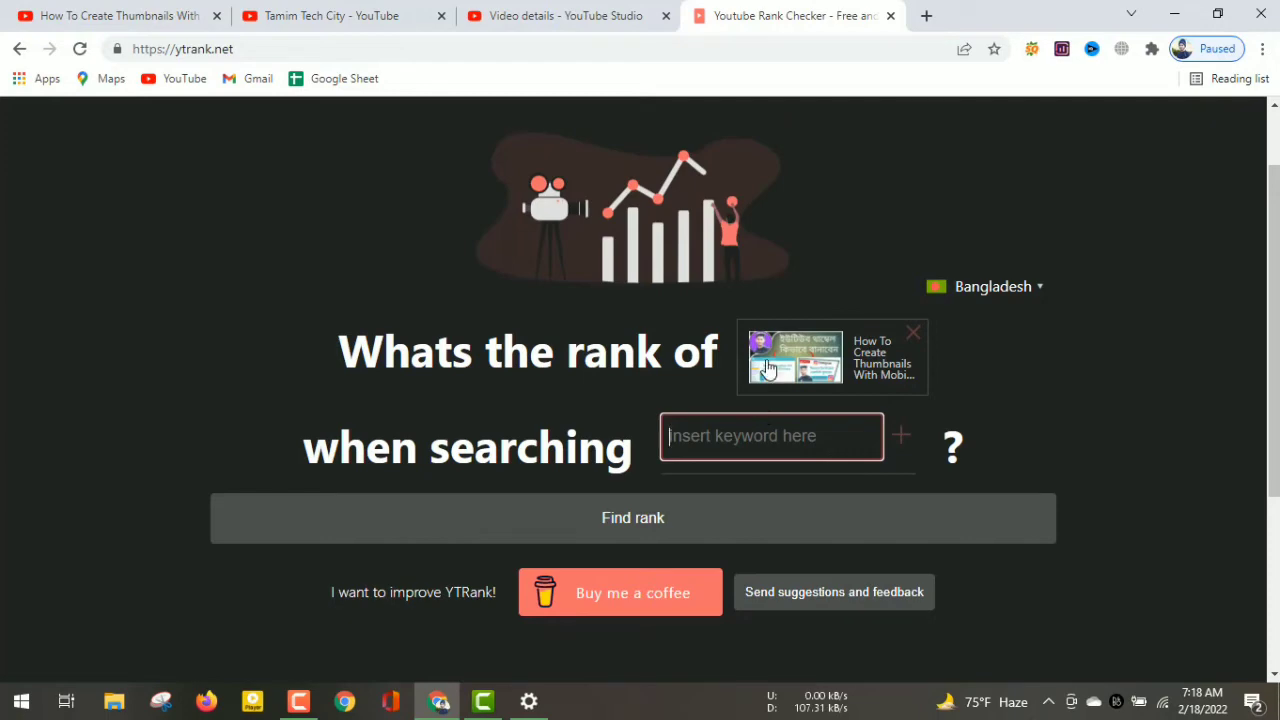
Step: Copy only "How To Create Thumbnails With Mobile Phone" from the video's title in YouTube Studio and paste it as the YTRank keyword
click(364, 17)
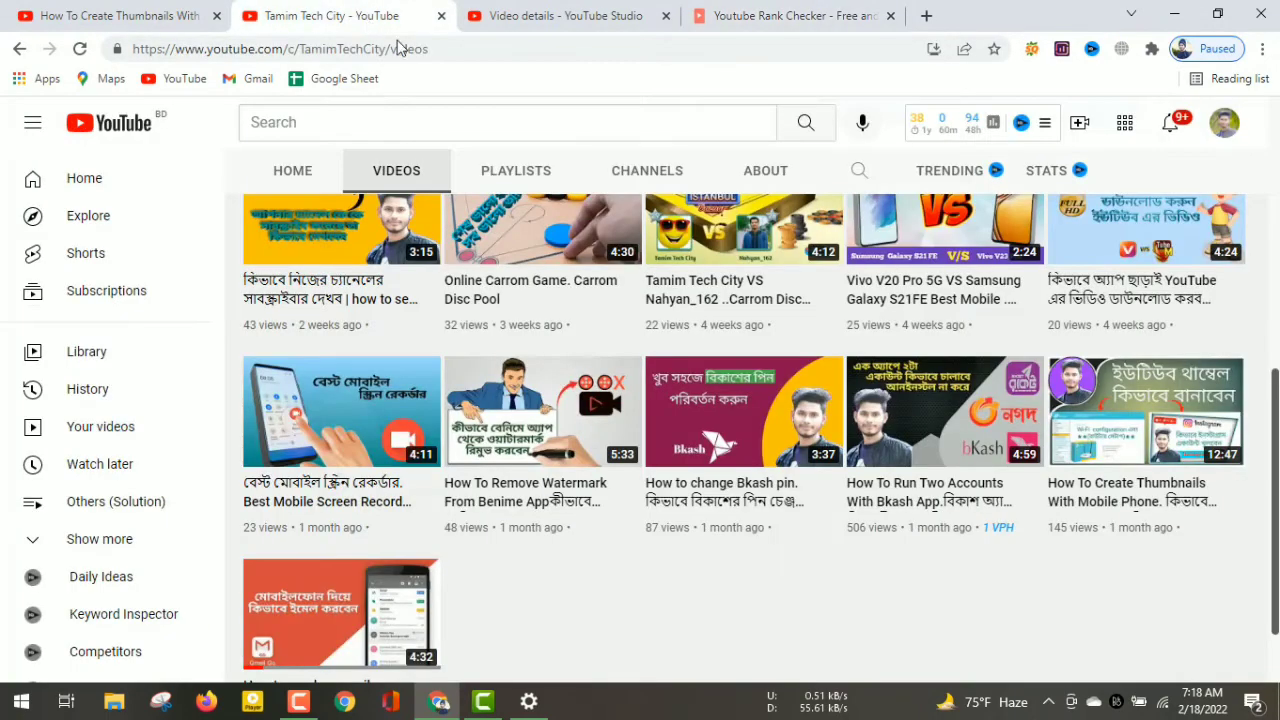
click(517, 12)
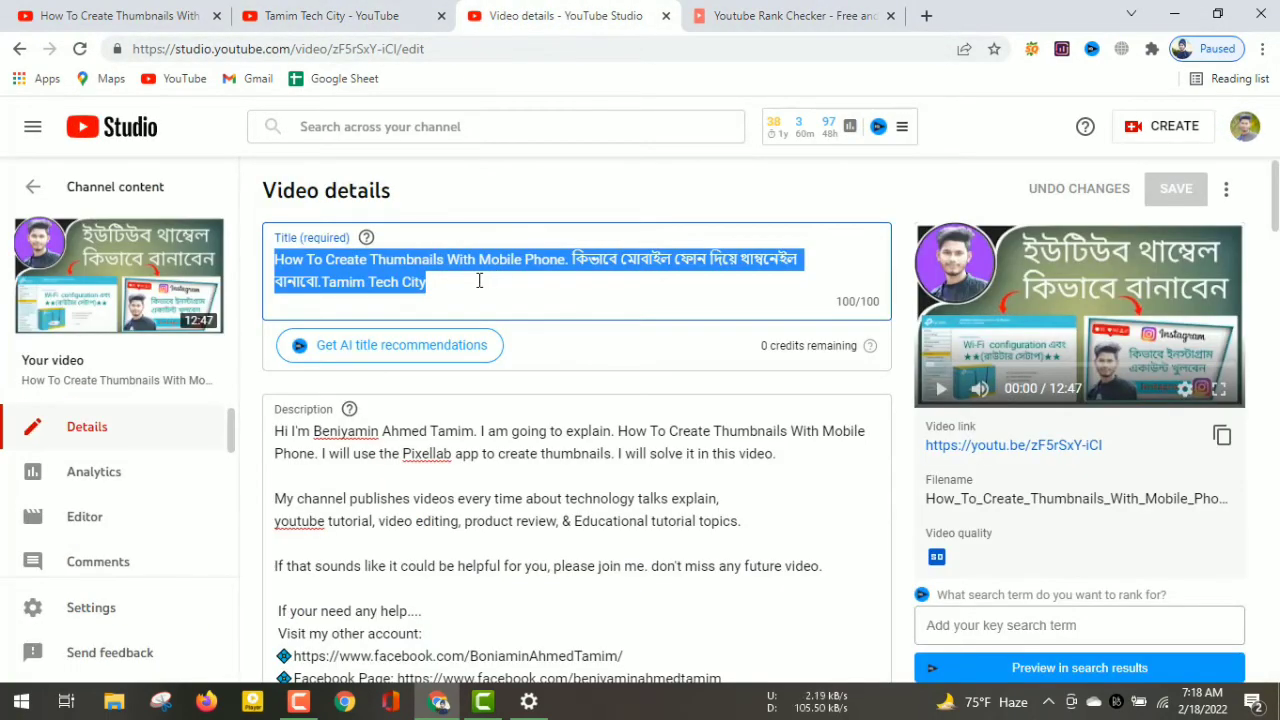
click(567, 264)
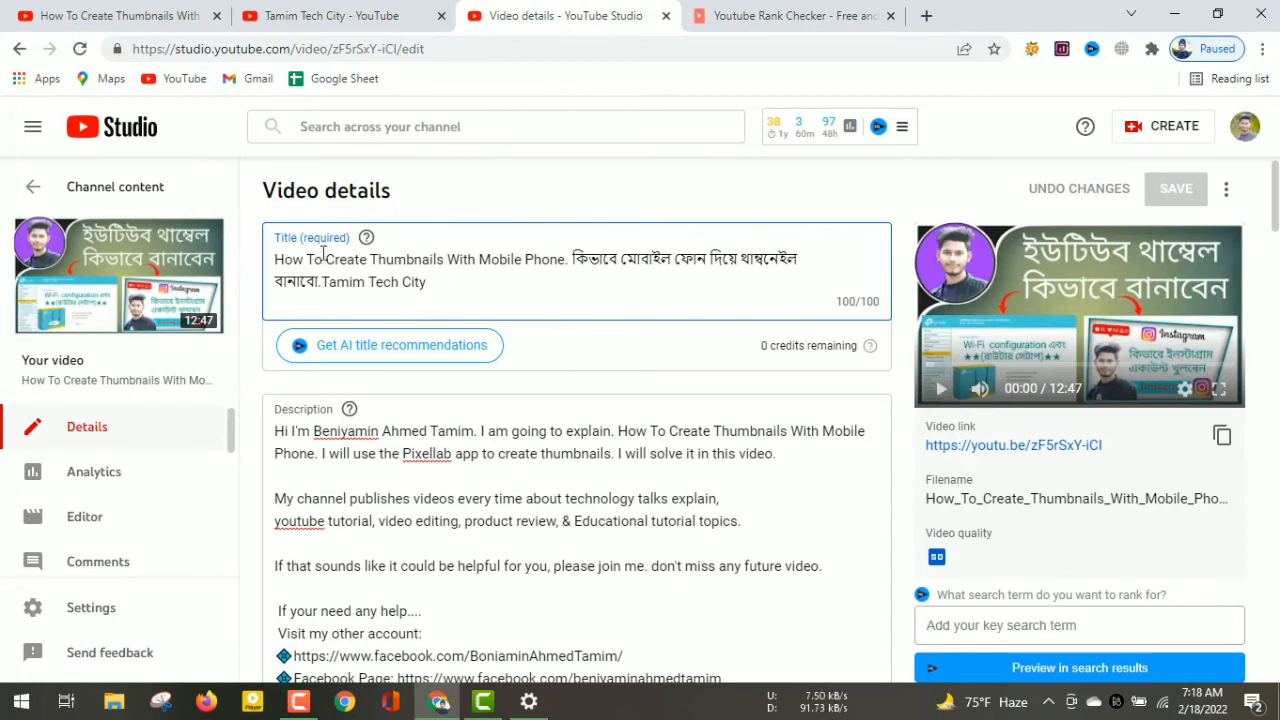
drag(270, 260, 566, 254)
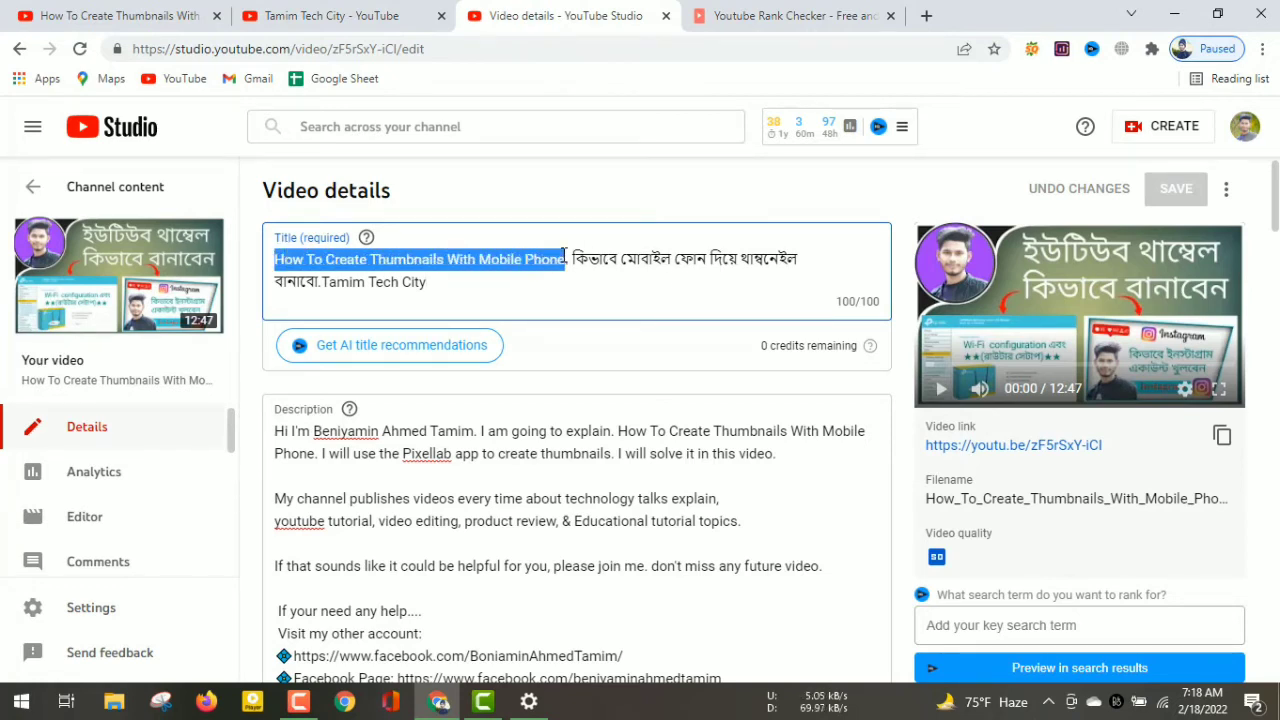
right_click(536, 253)
click(610, 206)
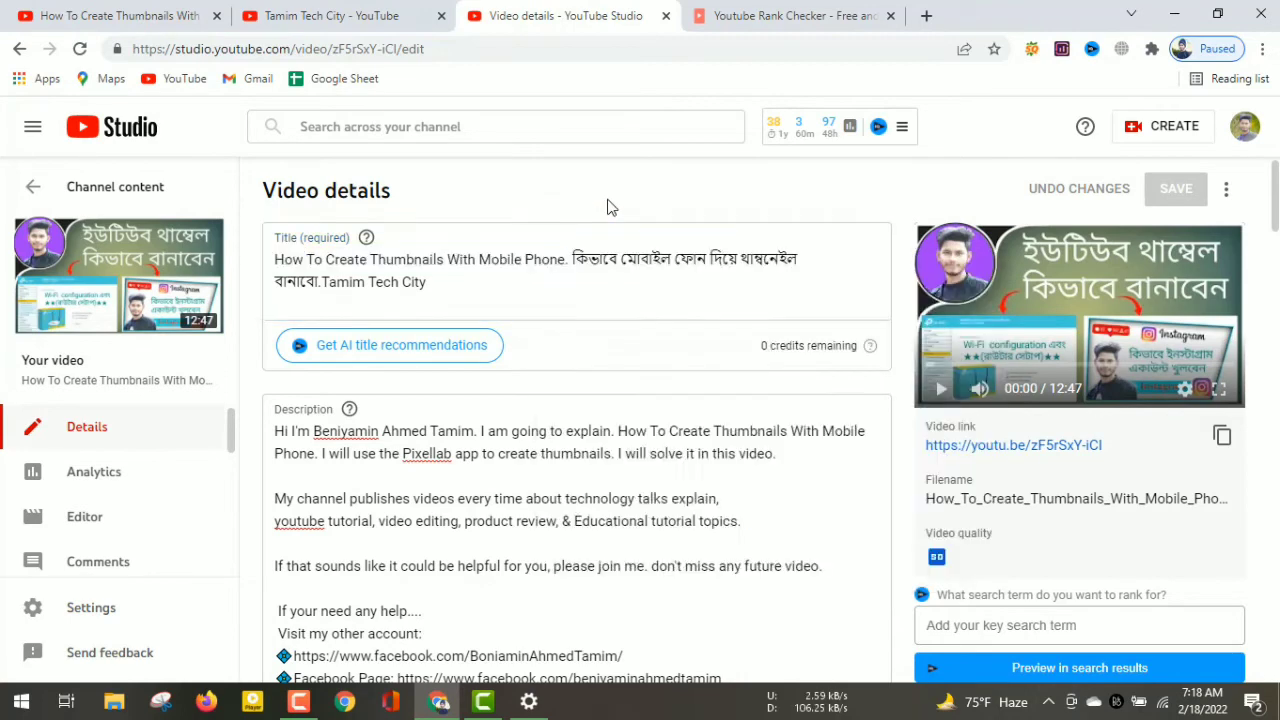
right_click(560, 259)
click(505, 330)
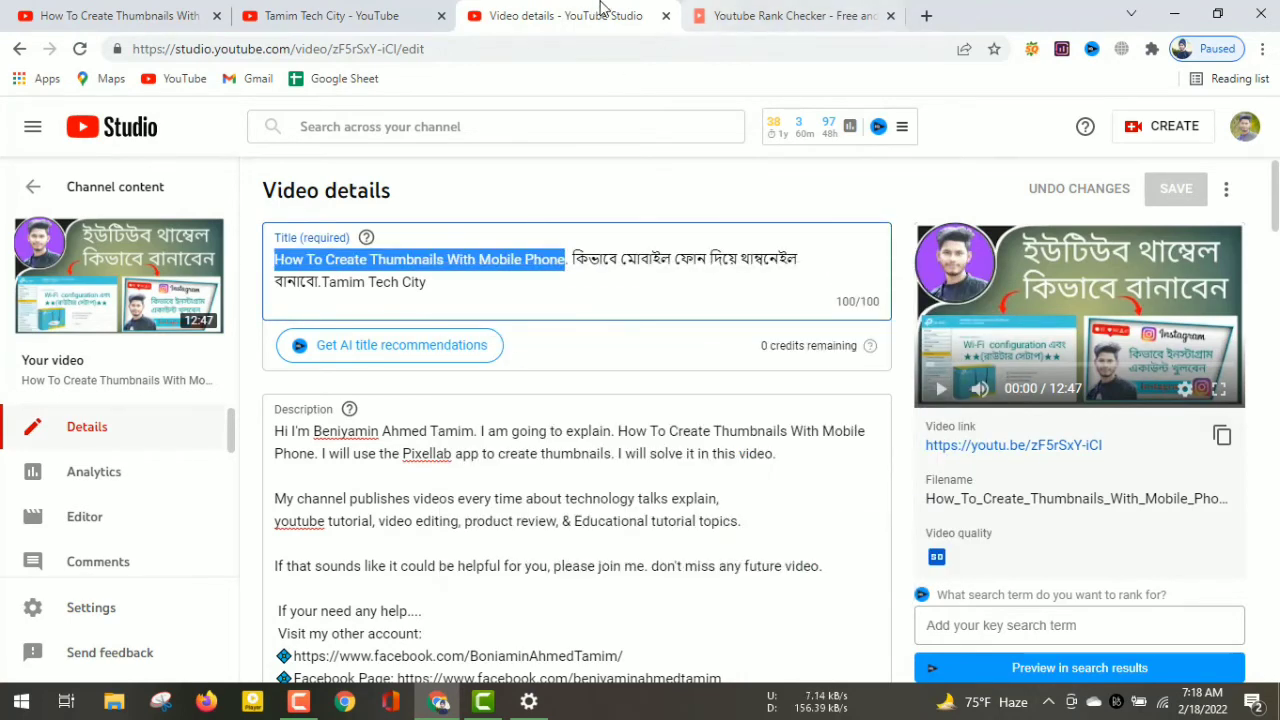
click(718, 18)
right_click(738, 430)
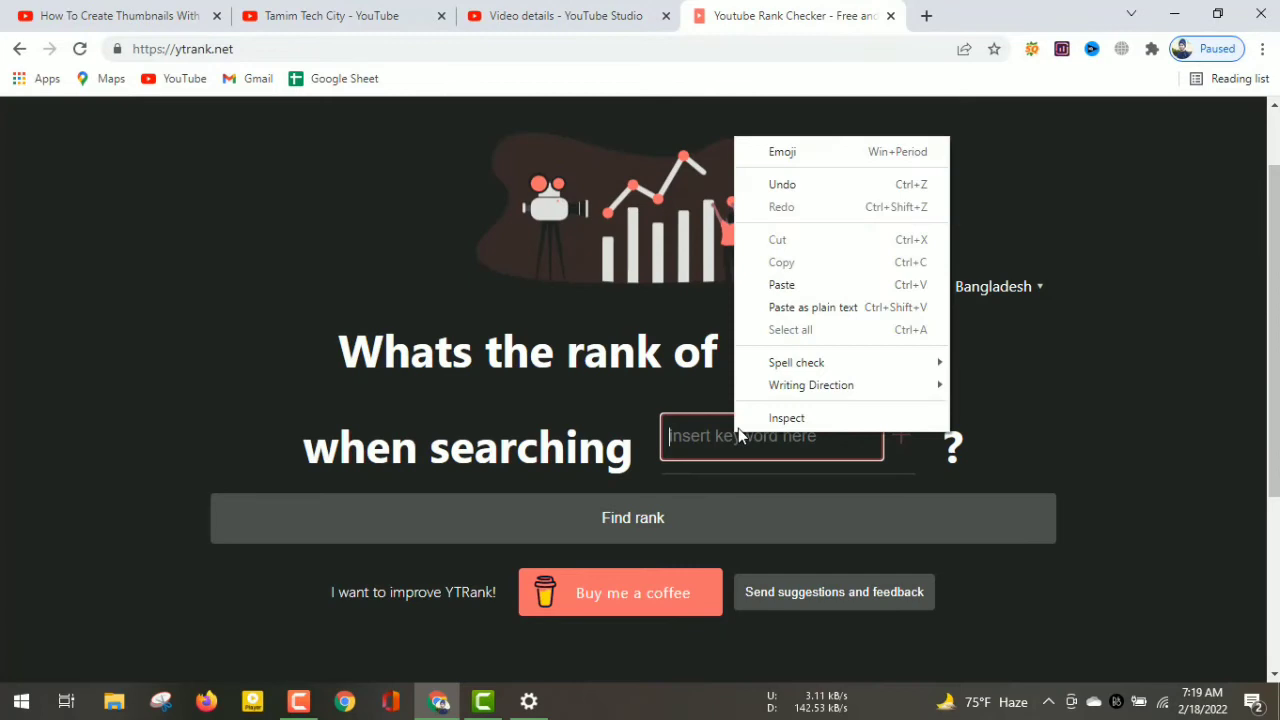
click(778, 283)
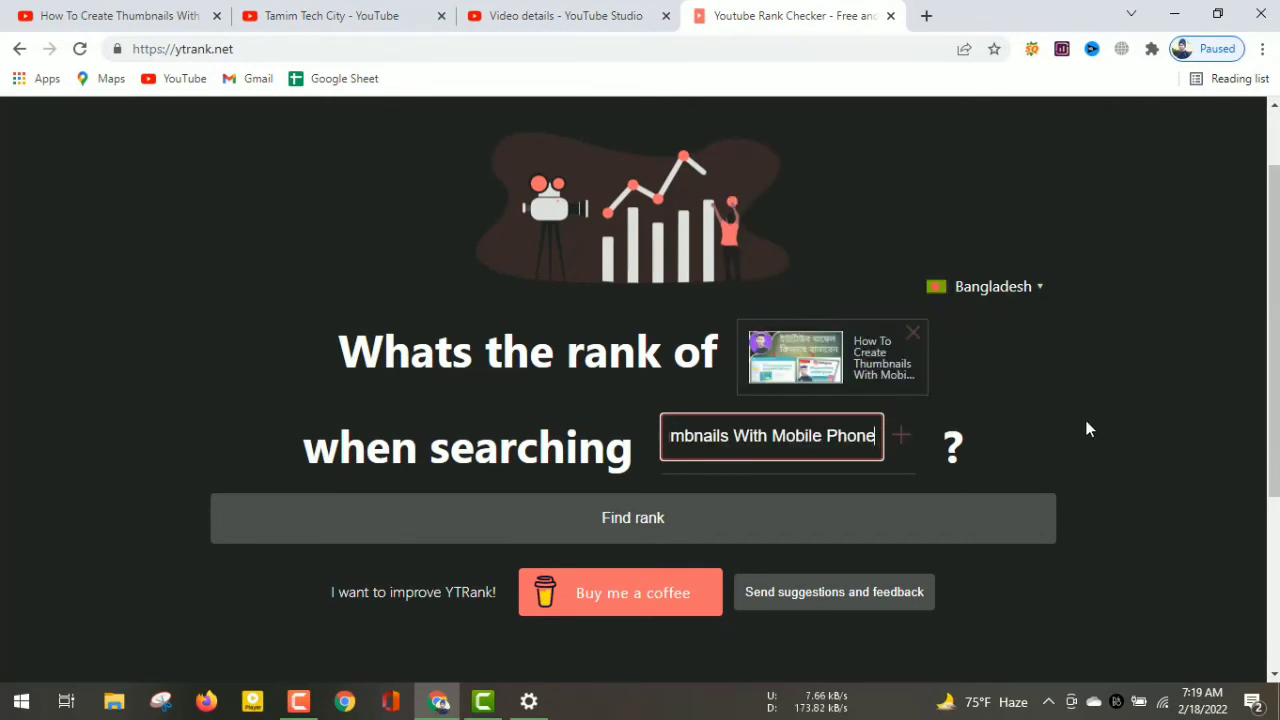
Step: Find the video's Bangladesh rank for the shortened-title keyword and copy that keyword from the result
scroll(1087, 426, down, 2)
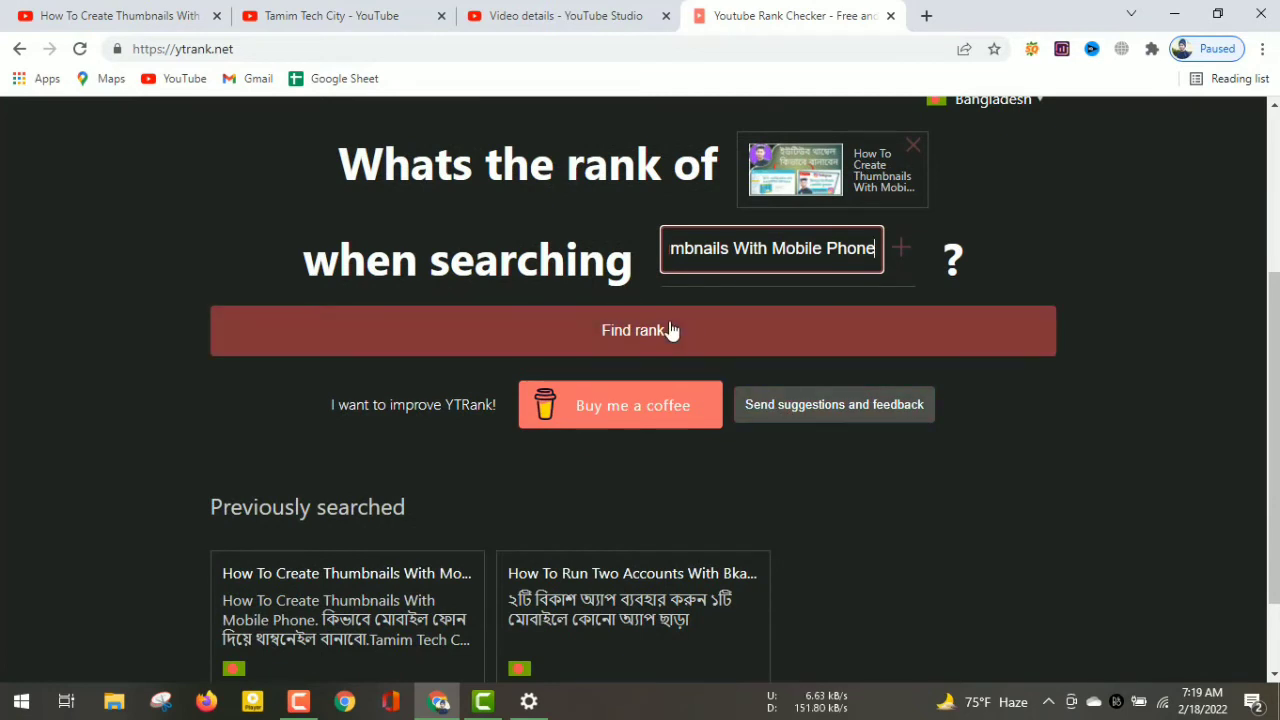
click(670, 331)
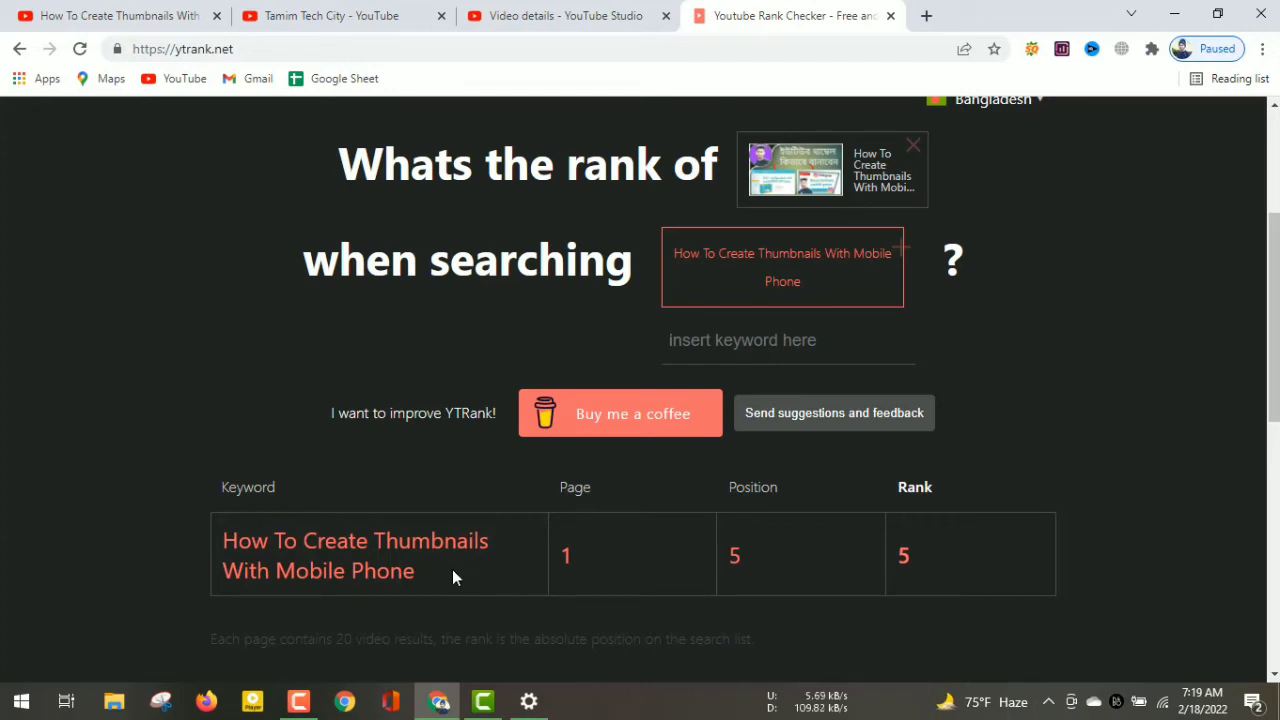
drag(439, 570, 224, 545)
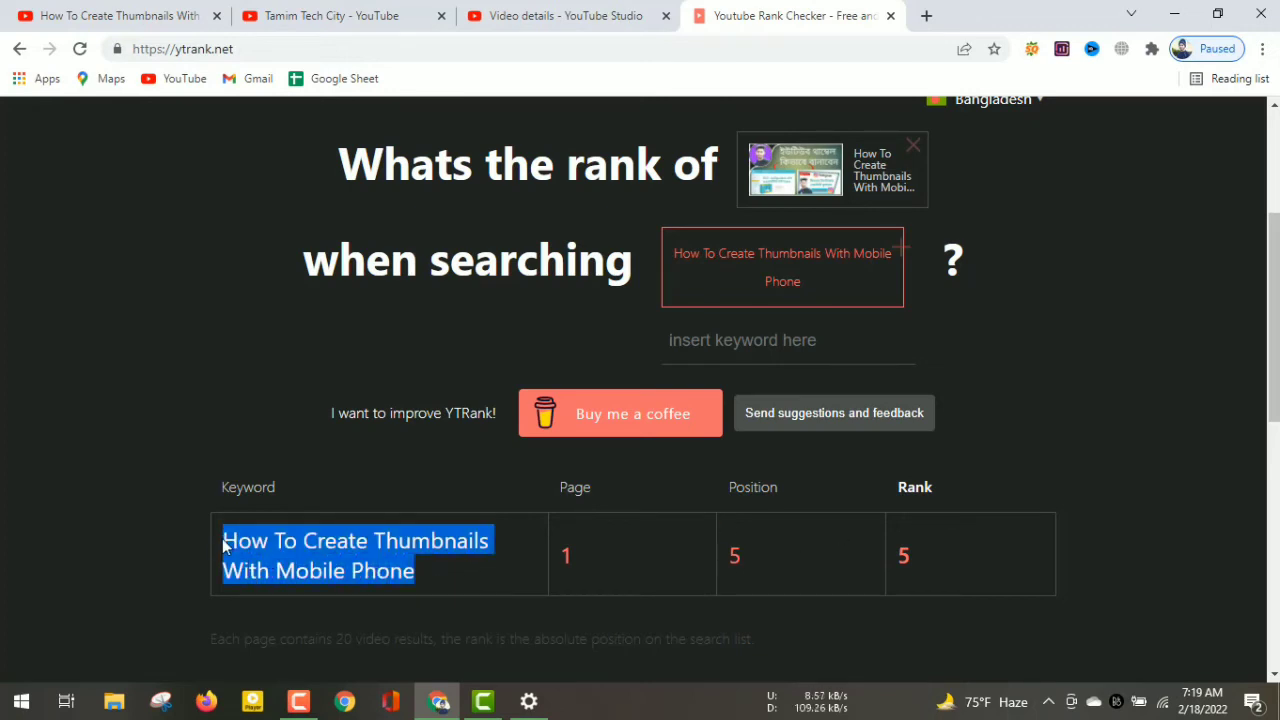
right_click(256, 537)
click(320, 370)
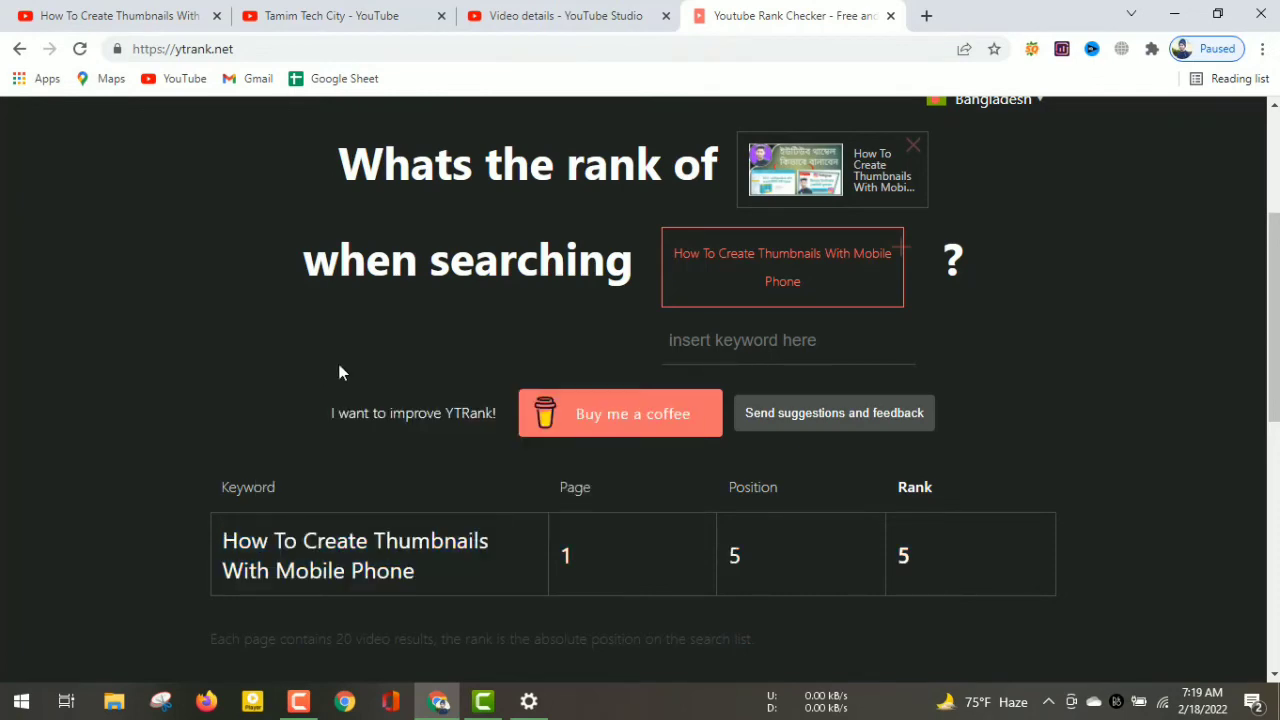
Step: Return to the YouTube home page and search for the copied keyword "How To Create Thumbnails With Mobile Phone"
click(91, 15)
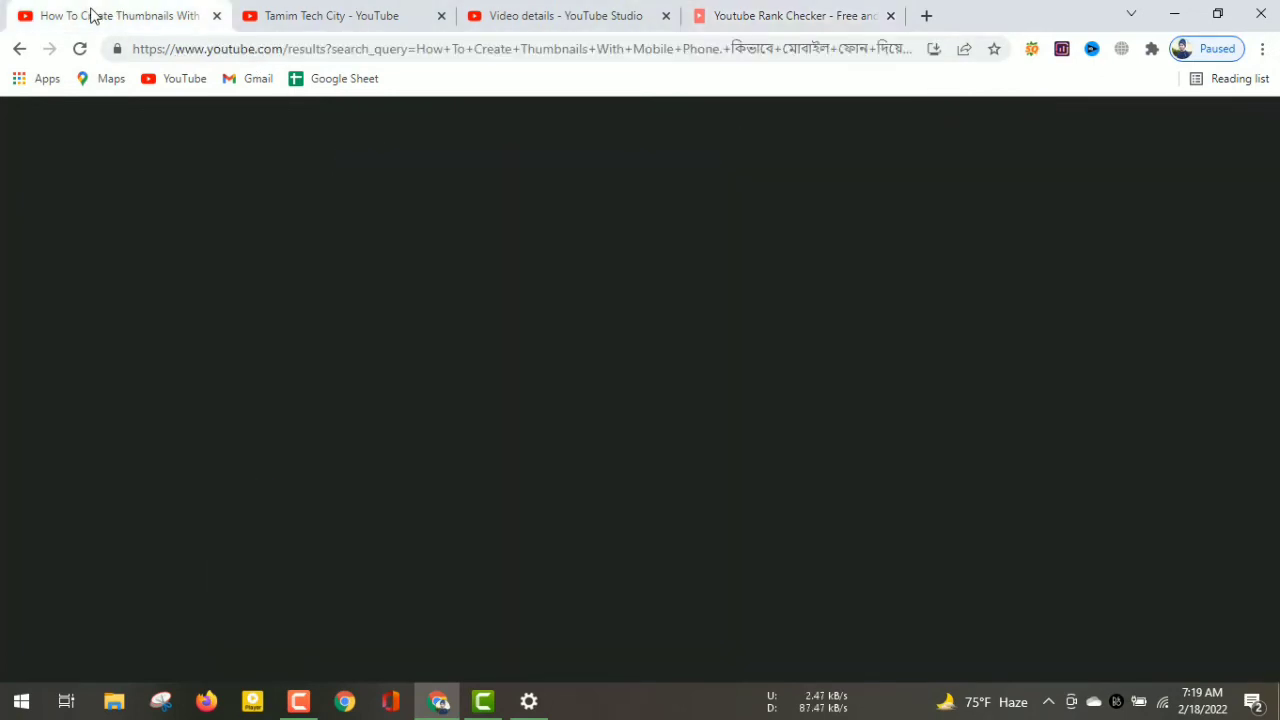
click(96, 126)
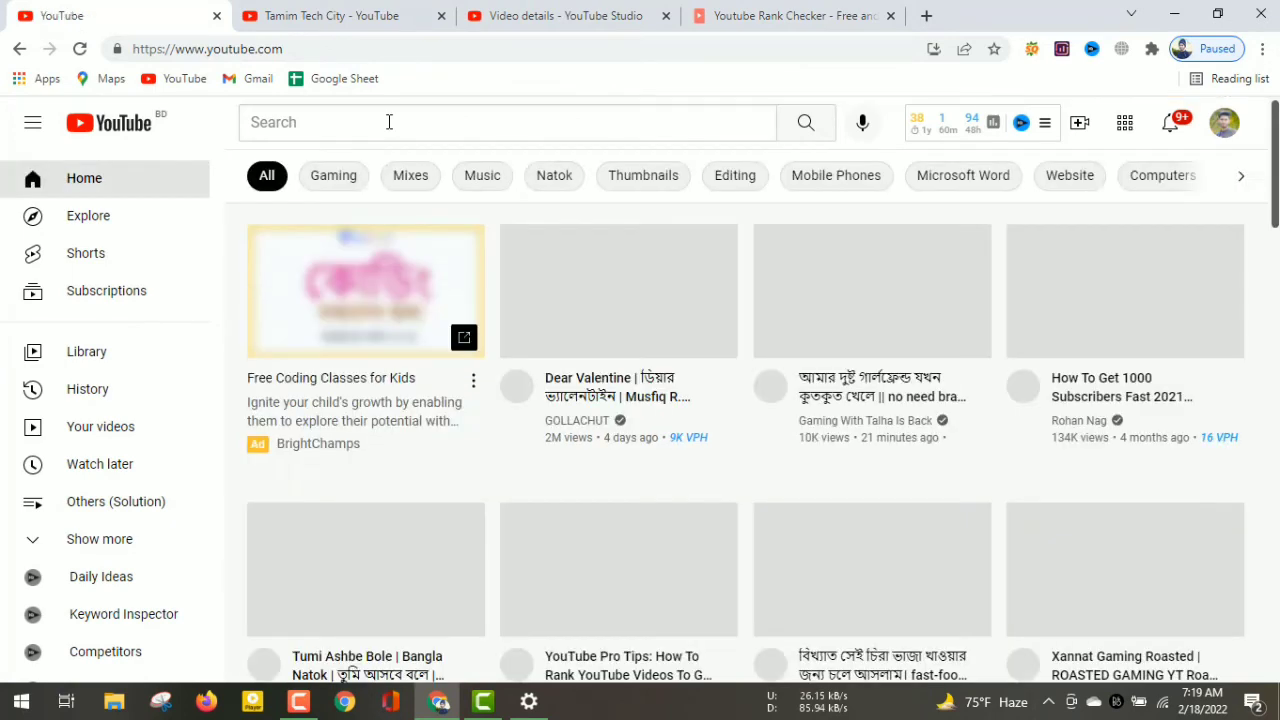
right_click(389, 122)
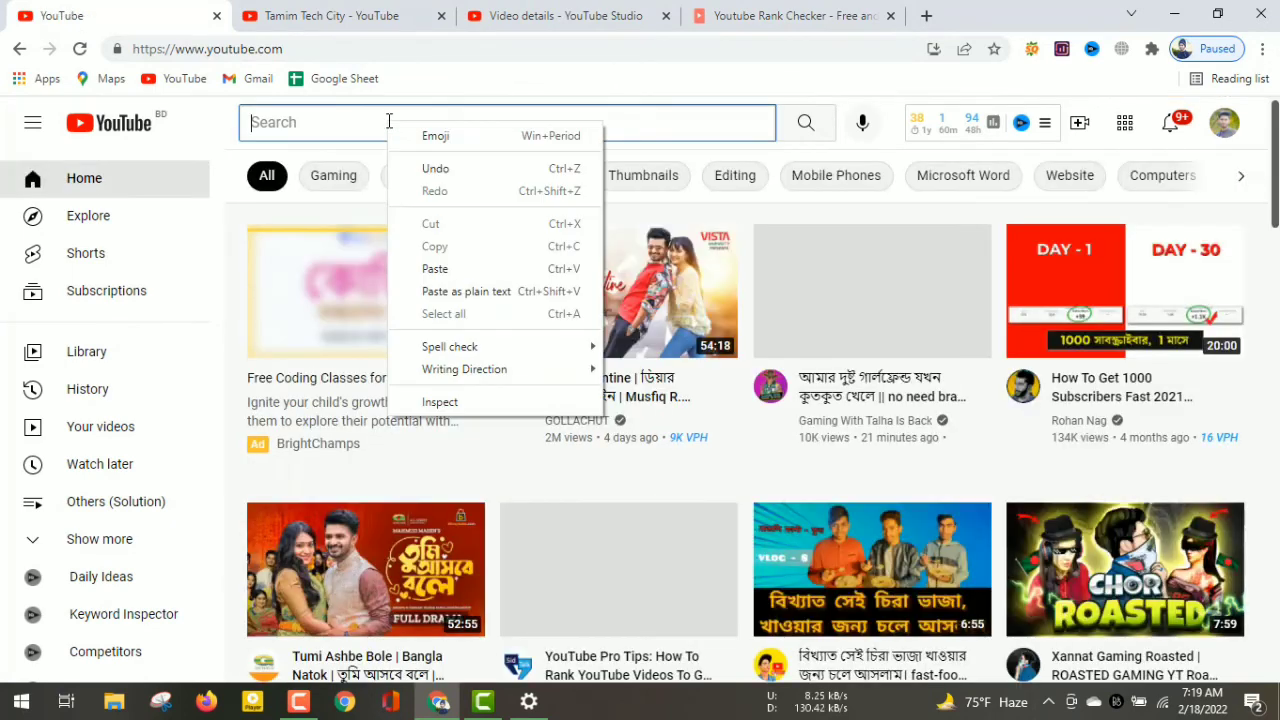
click(451, 271)
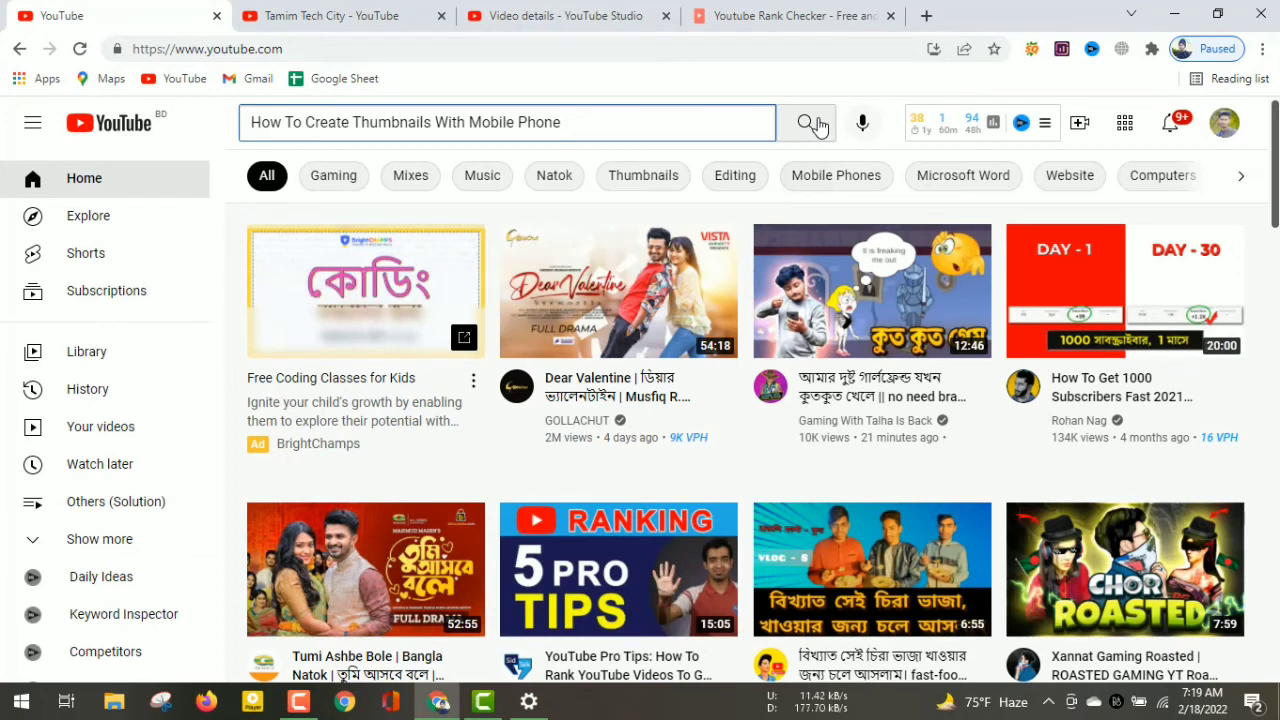
click(814, 123)
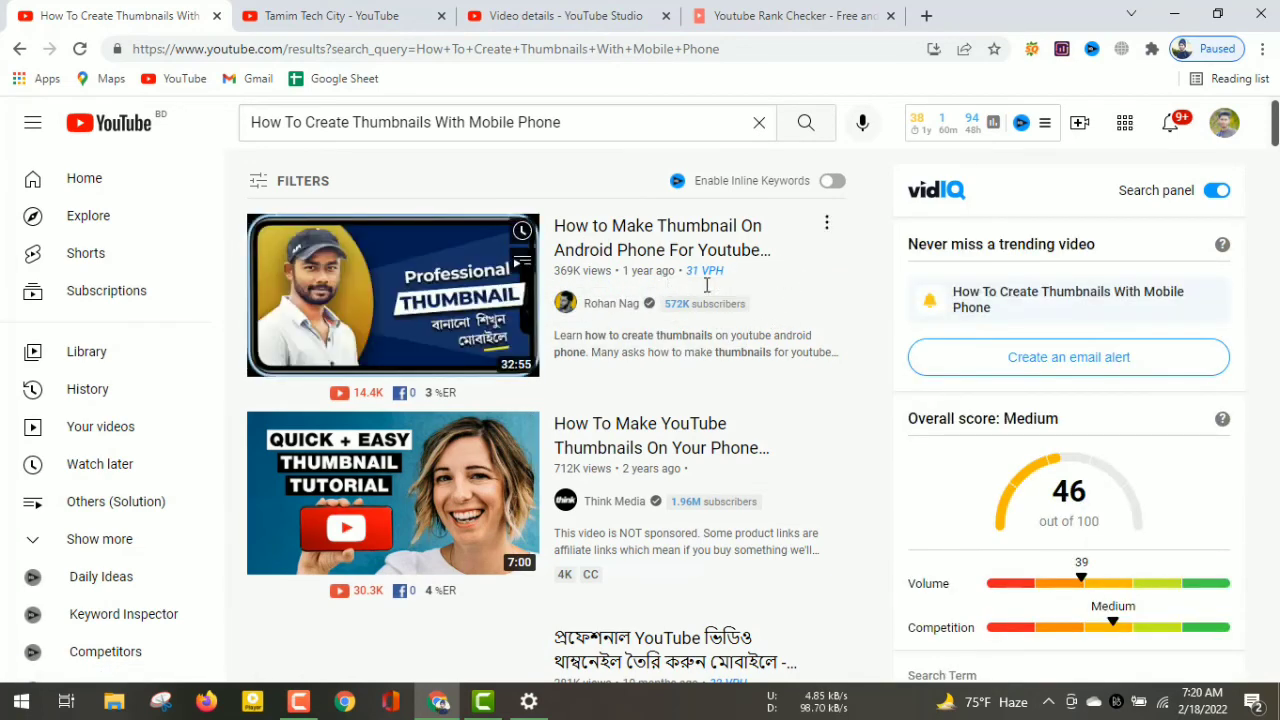
Step: Locate the video in the YouTube search results and compare its place with the position and rank reported on YTRank
scroll(620, 295, down, 1)
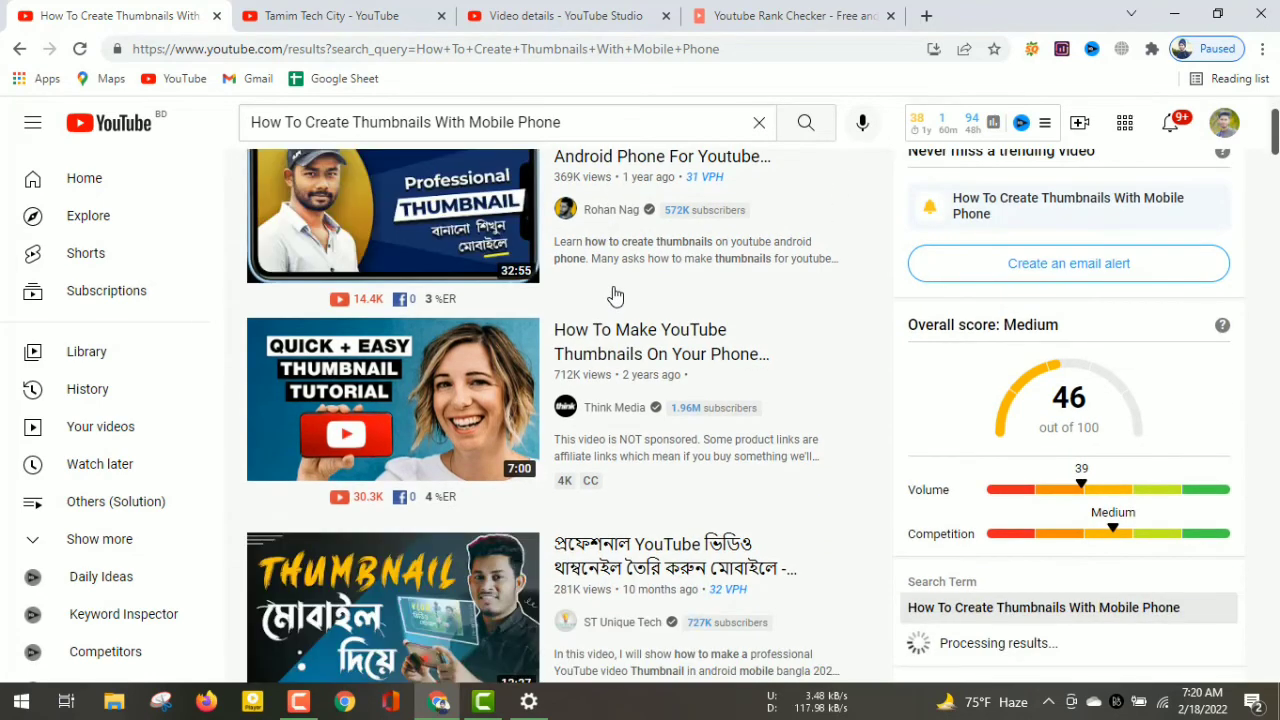
scroll(590, 366, down, 3)
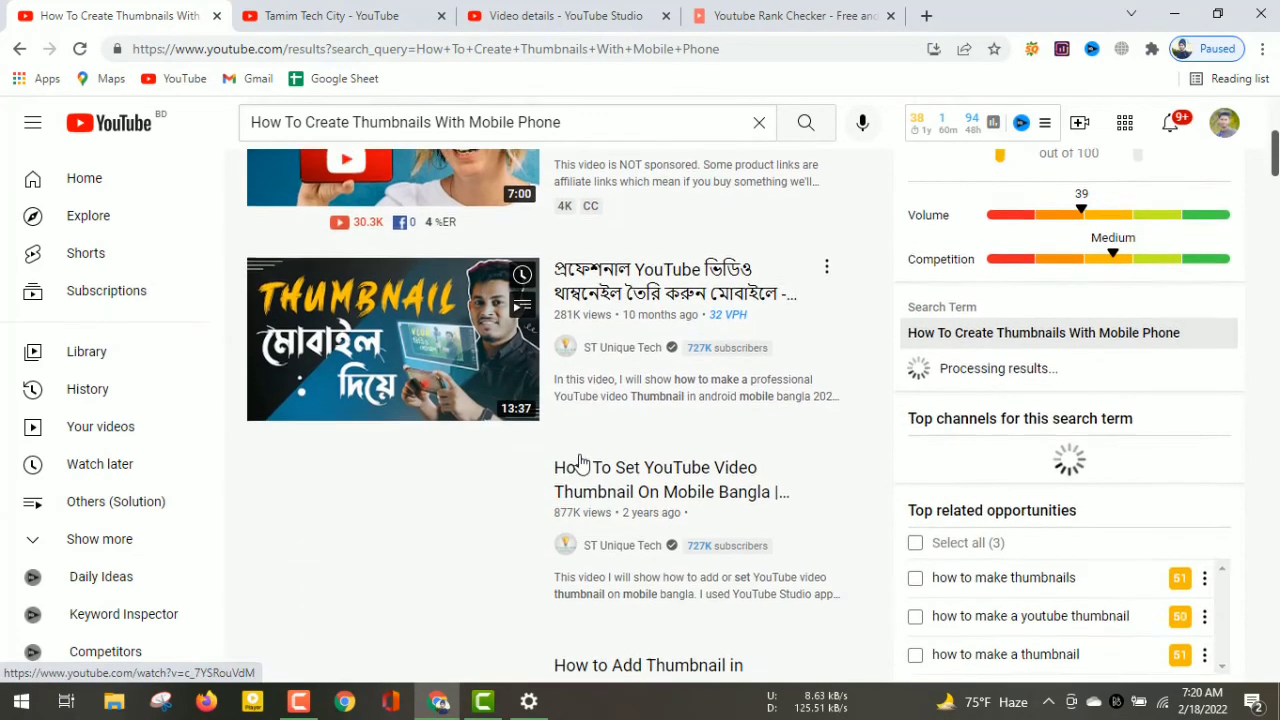
scroll(586, 460, down, 1)
scroll(585, 462, down, 4)
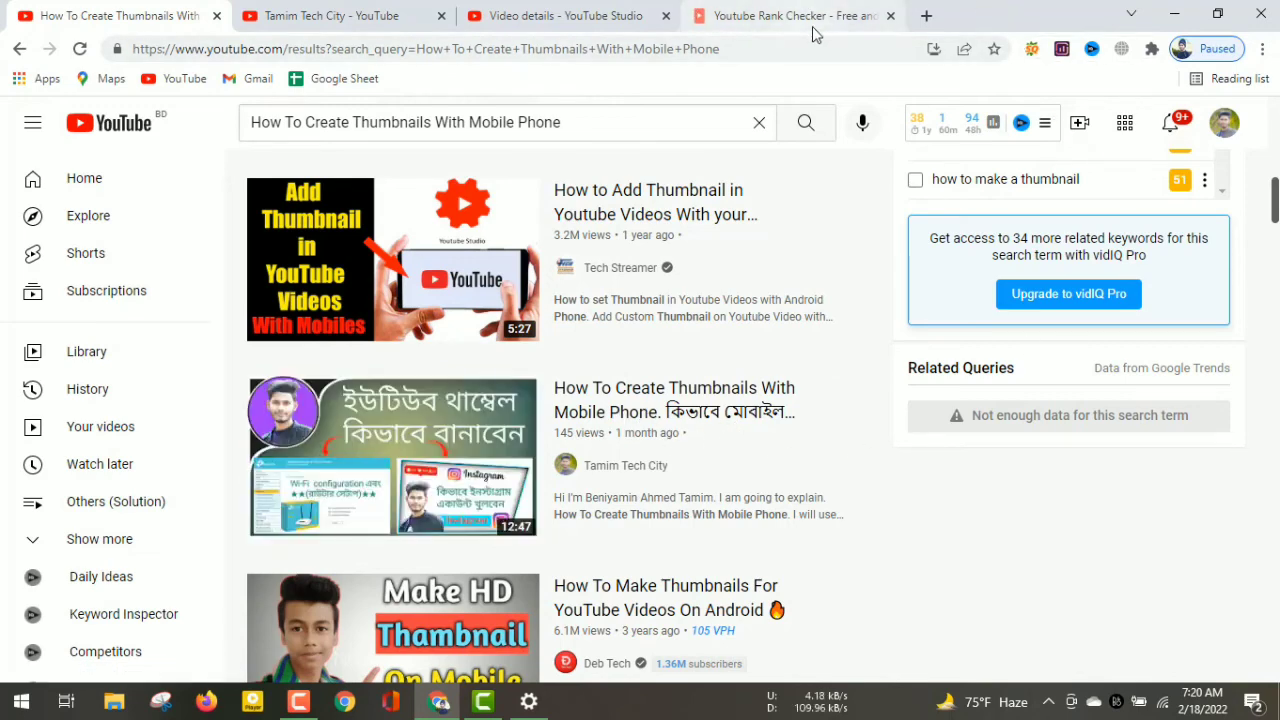
mouse_move(941, 150)
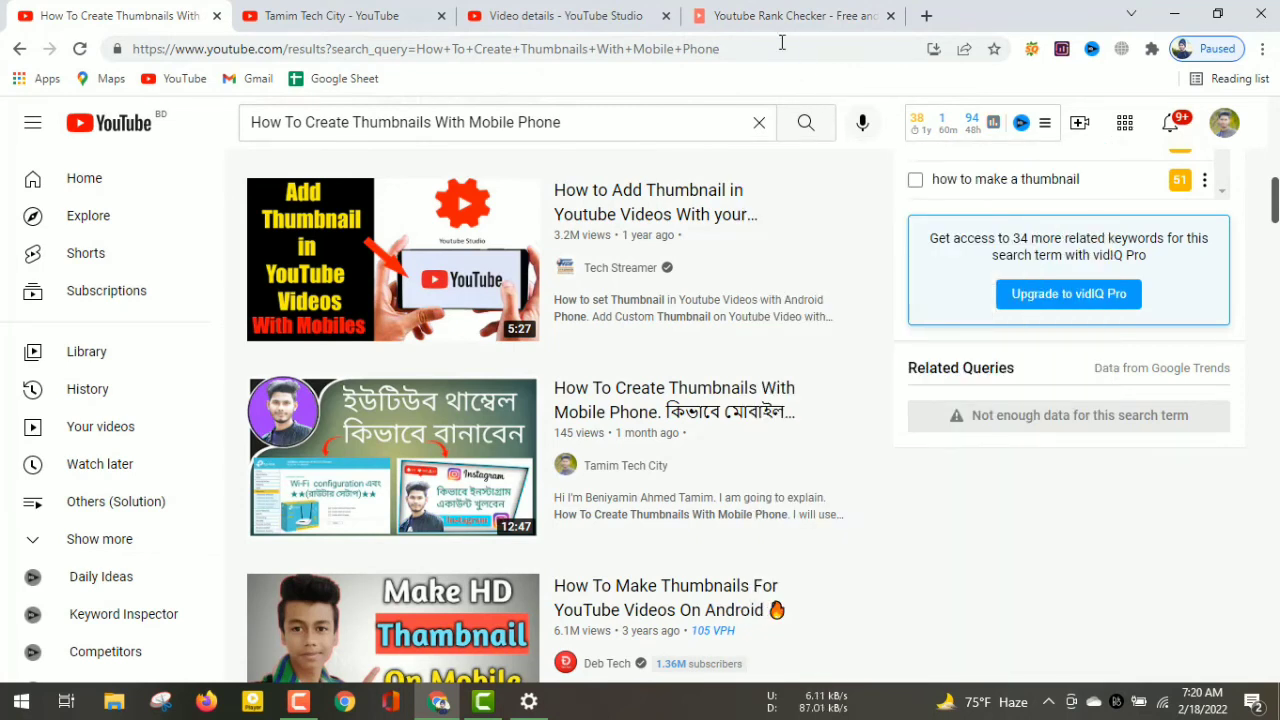
click(735, 14)
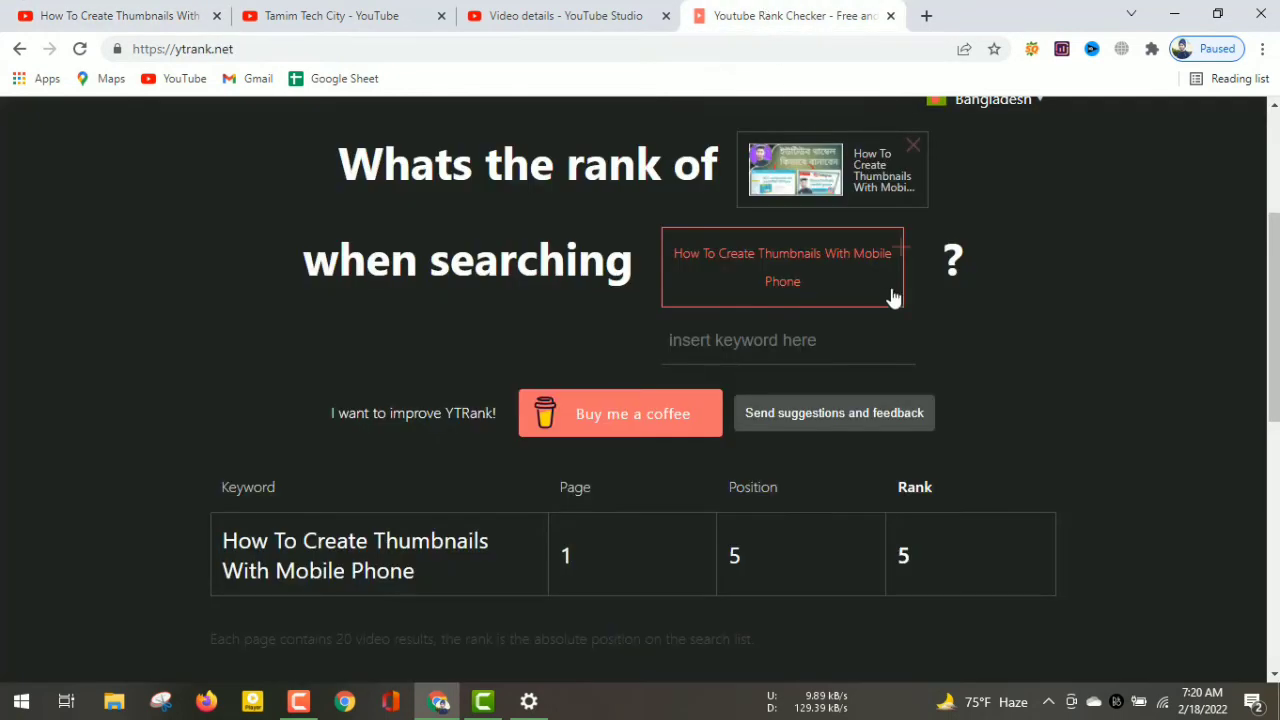
Step: Change the YTRank ranking country to India
scroll(1041, 398, up, 2)
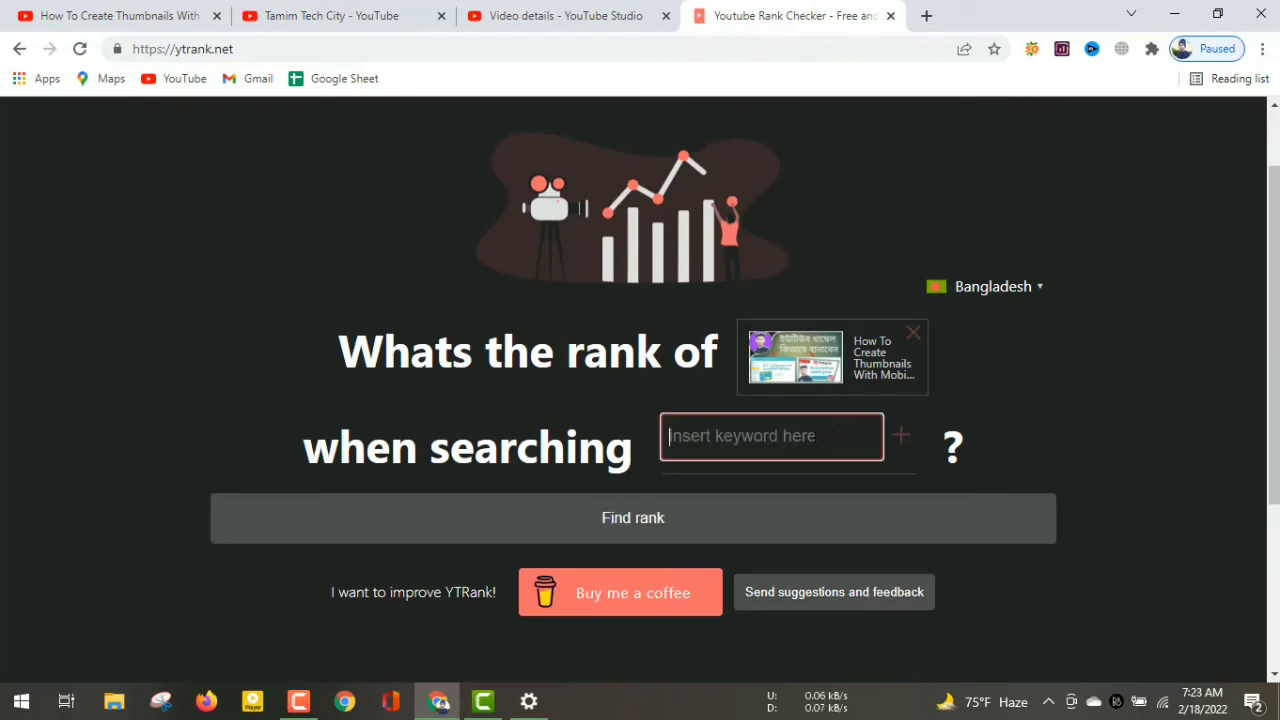
click(1040, 290)
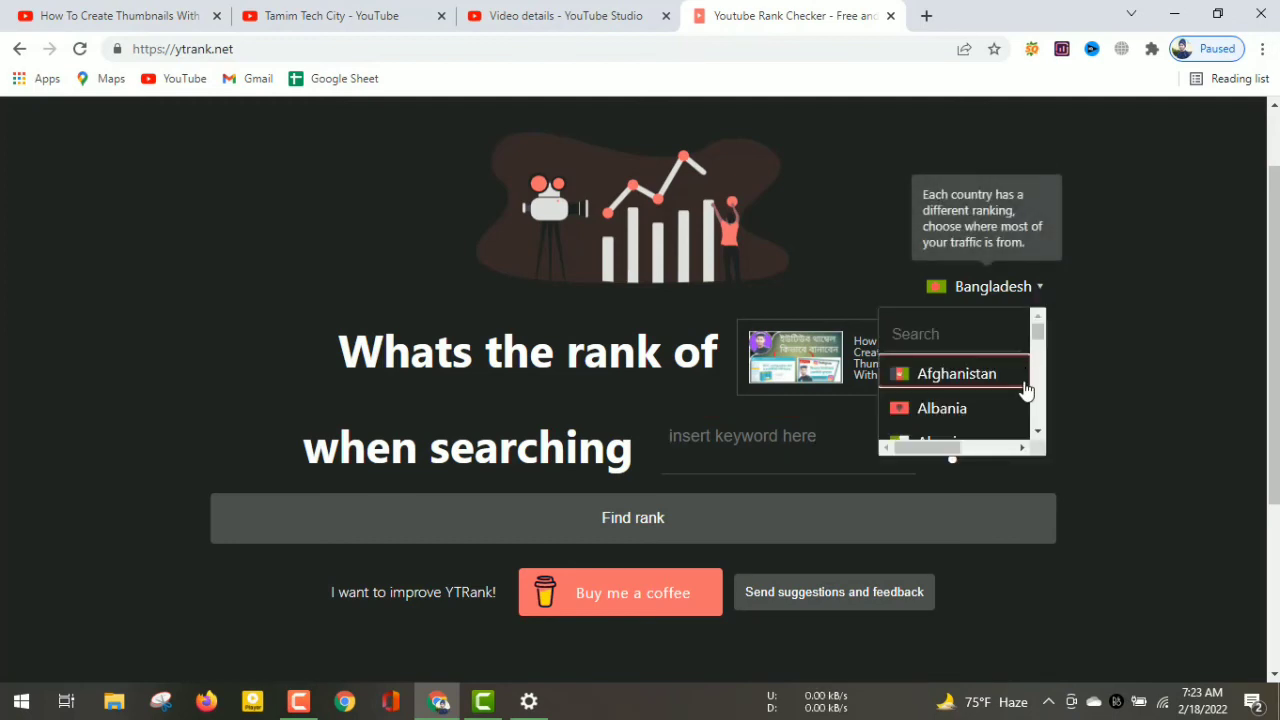
scroll(1025, 390, down, 2)
scroll(1025, 390, down, 10)
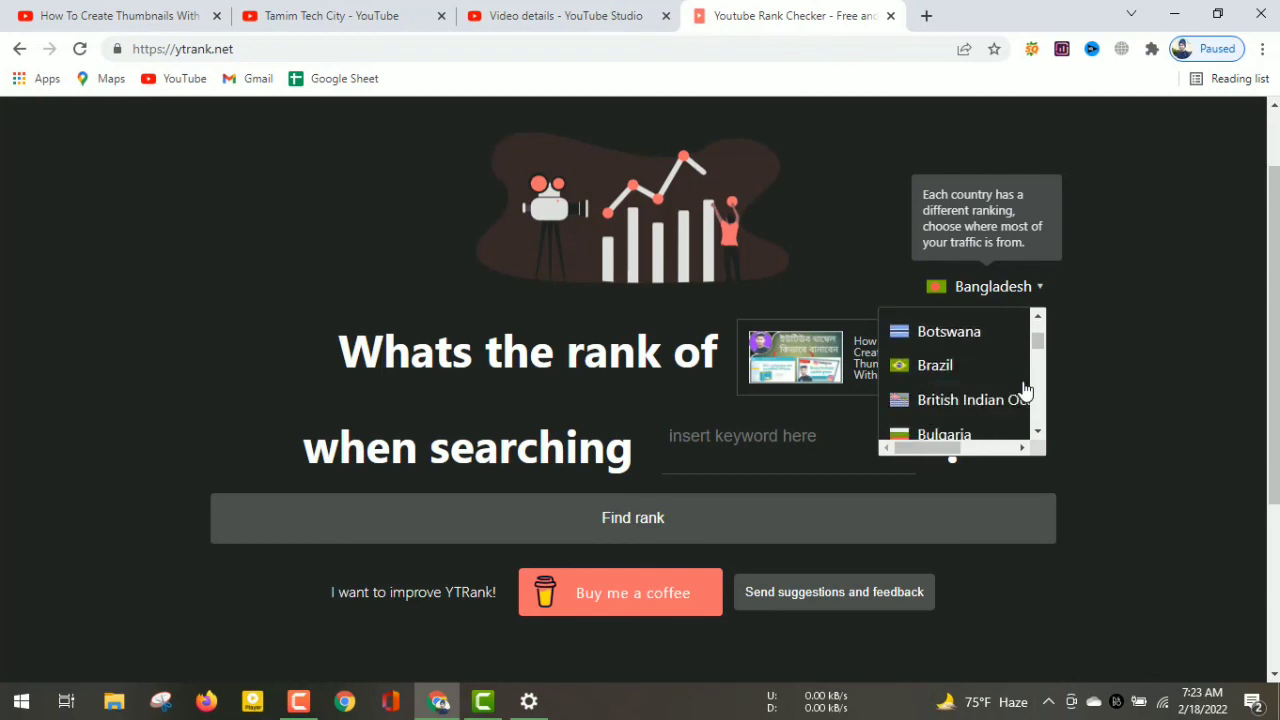
scroll(1025, 390, down, 8)
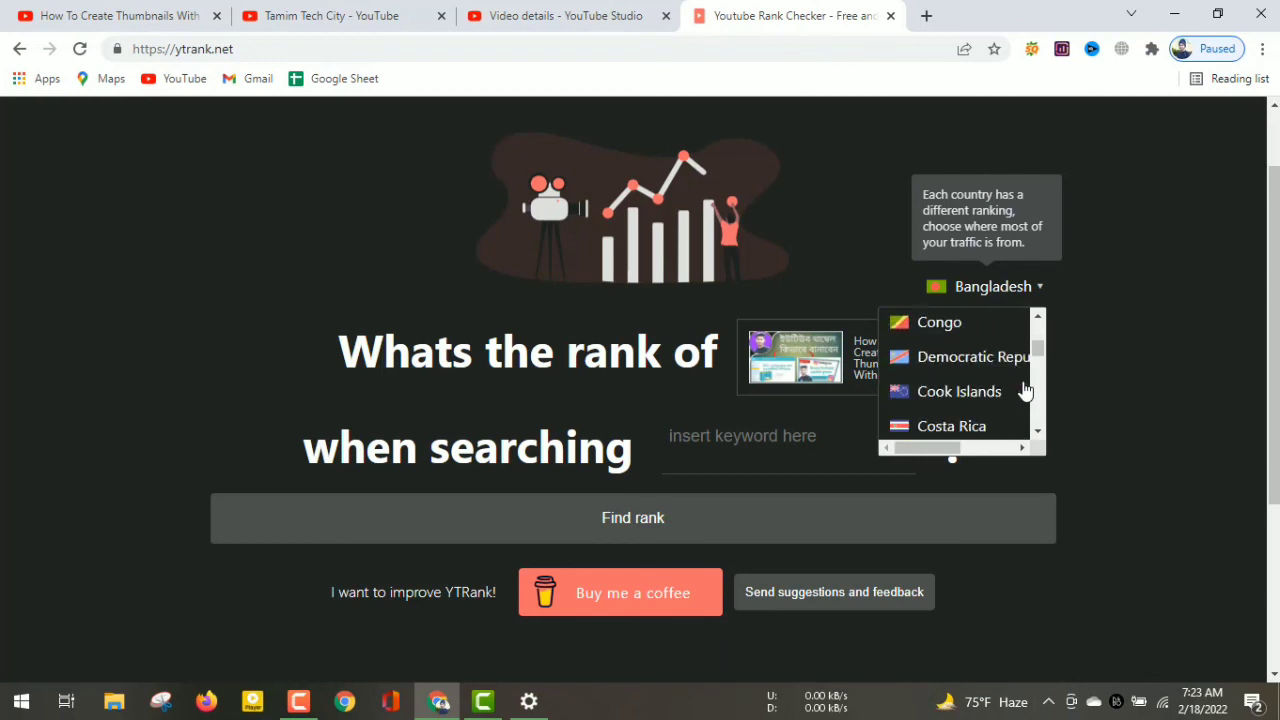
scroll(1025, 390, down, 8)
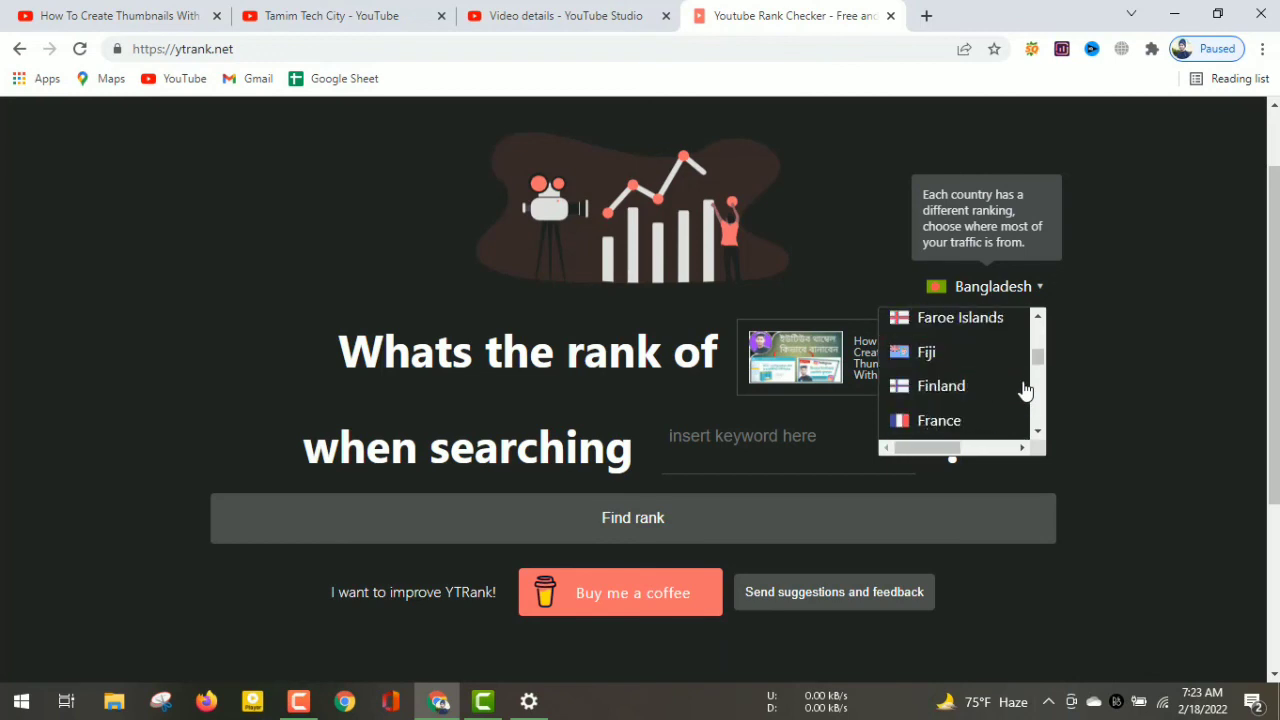
scroll(1025, 390, down, 8)
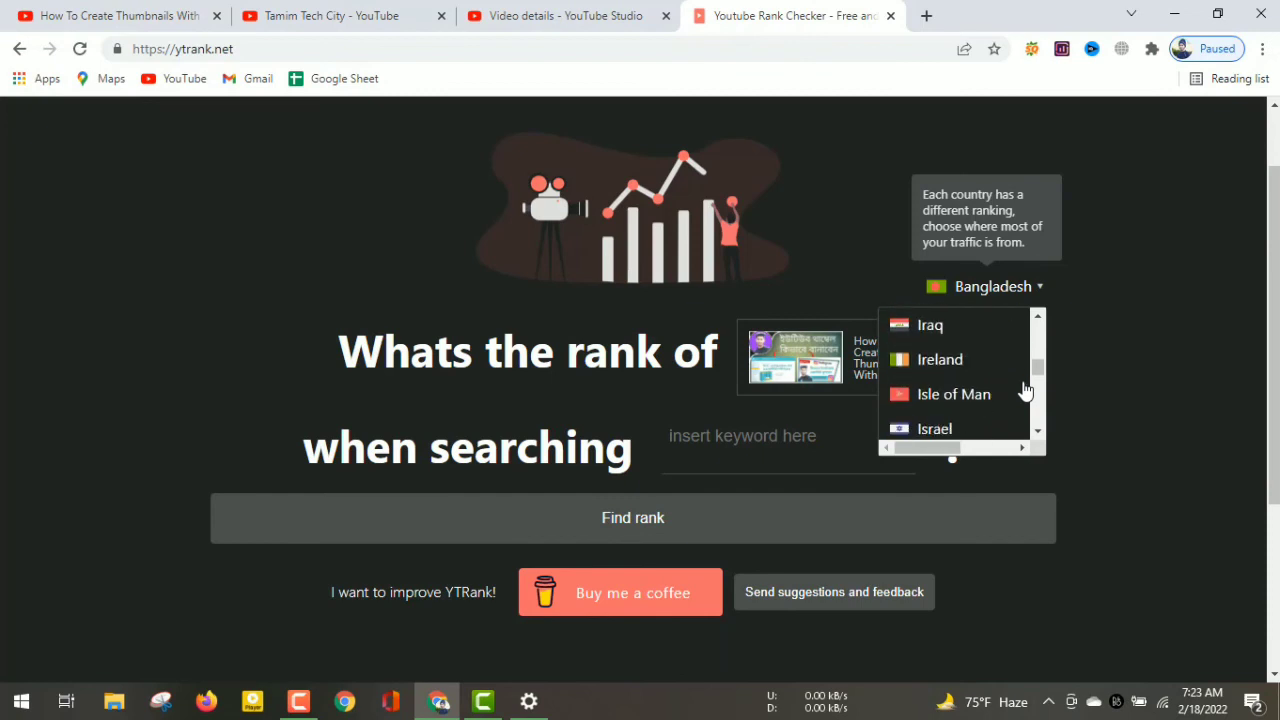
scroll(1025, 390, up, 2)
scroll(1025, 390, down, 2)
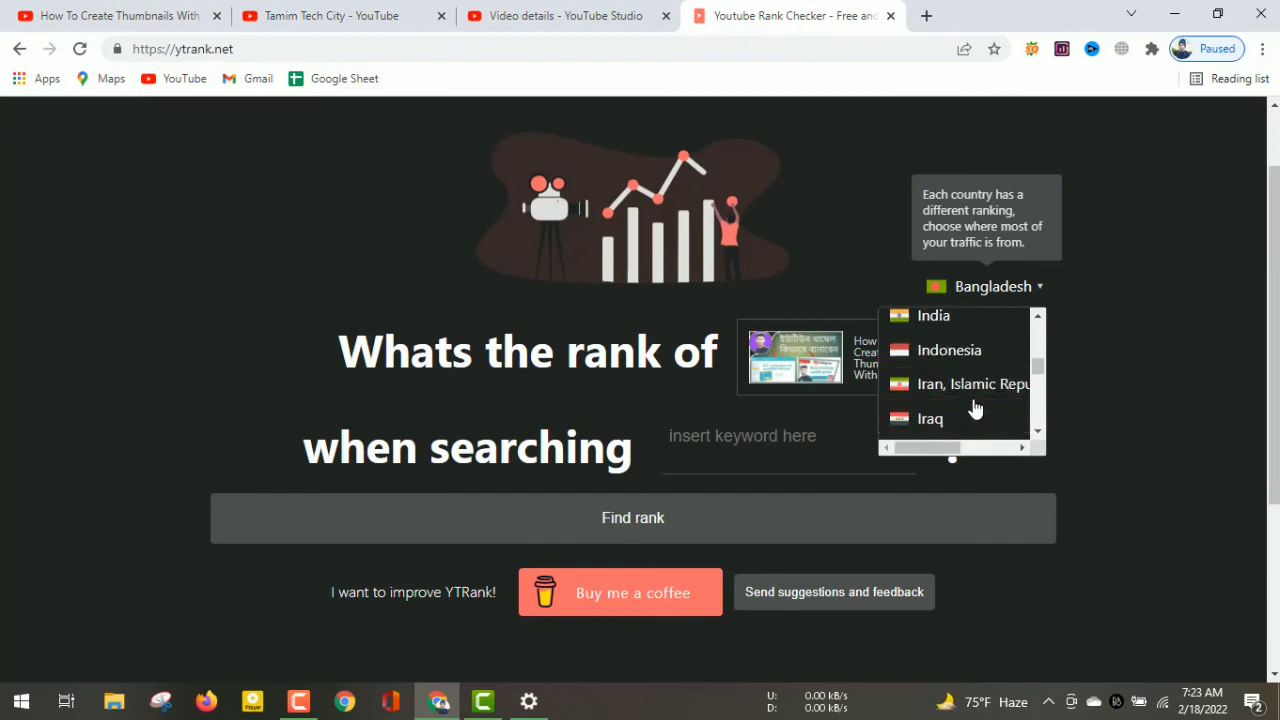
scroll(973, 405, up, 2)
scroll(968, 408, up, 1)
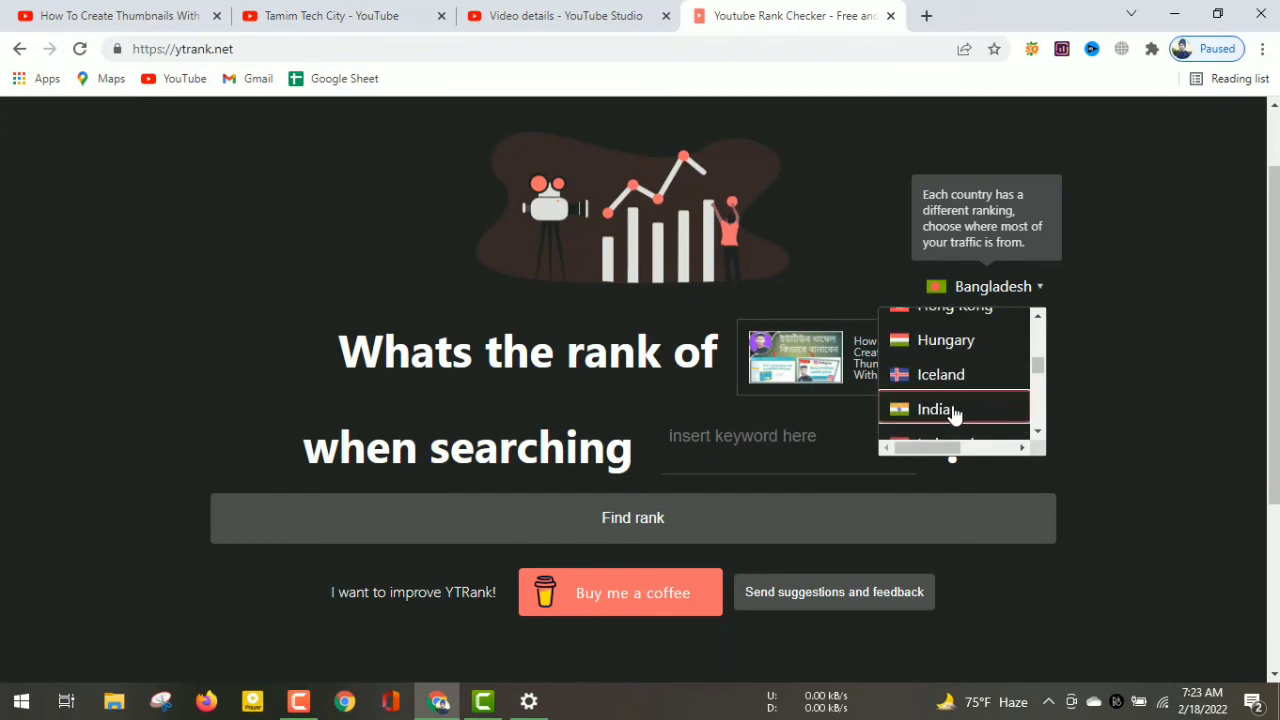
click(953, 413)
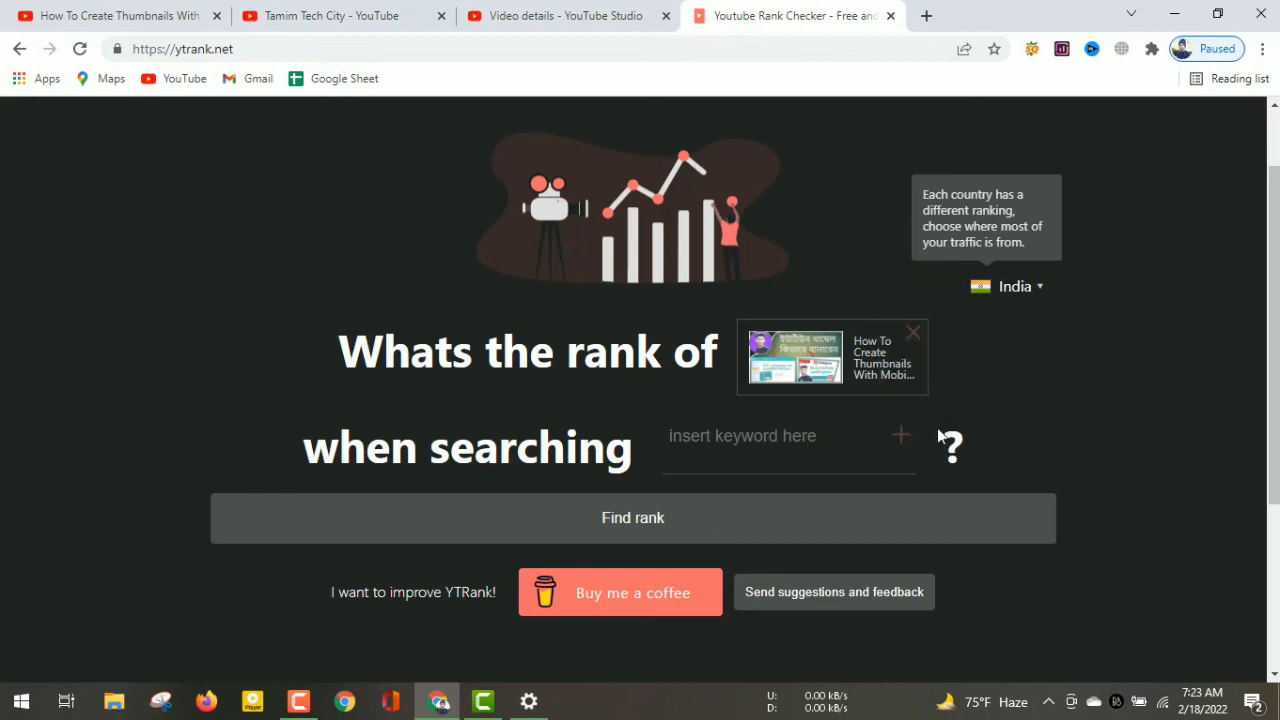
Step: Paste "How To Create Thumbnails With Mobile Phone" as the YTRank keyword and find the video's rank in India
right_click(741, 437)
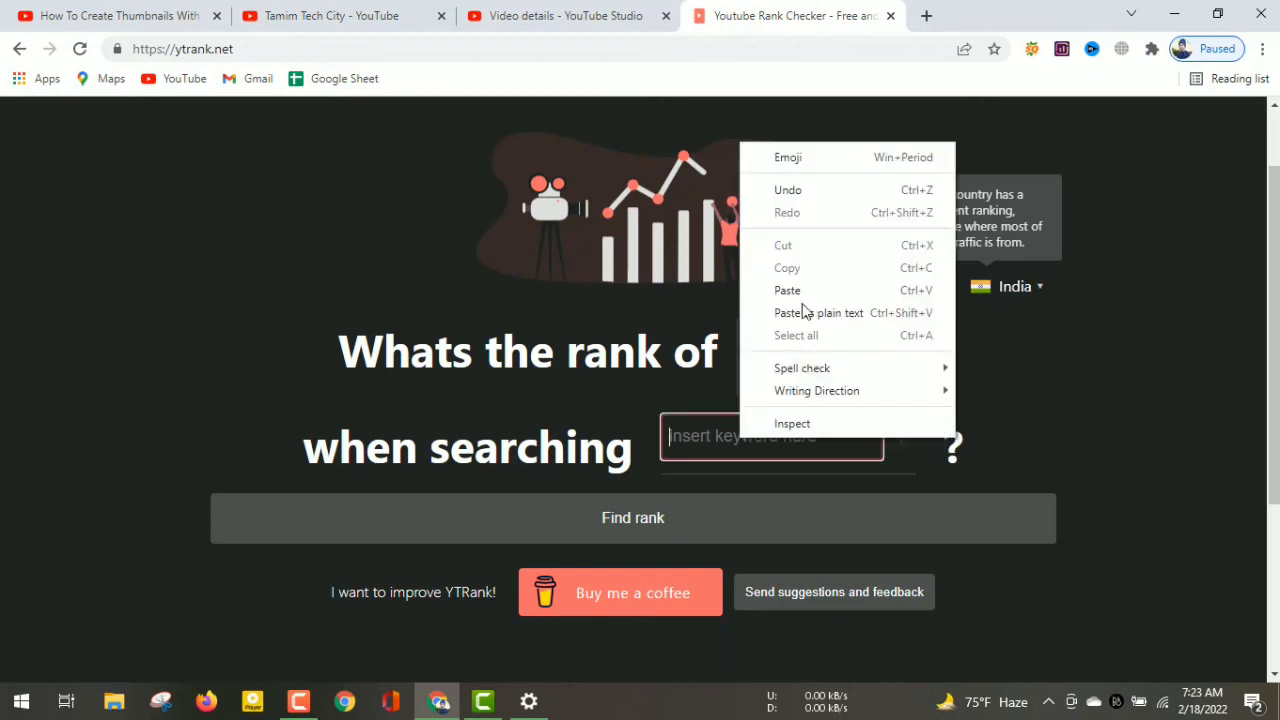
click(788, 291)
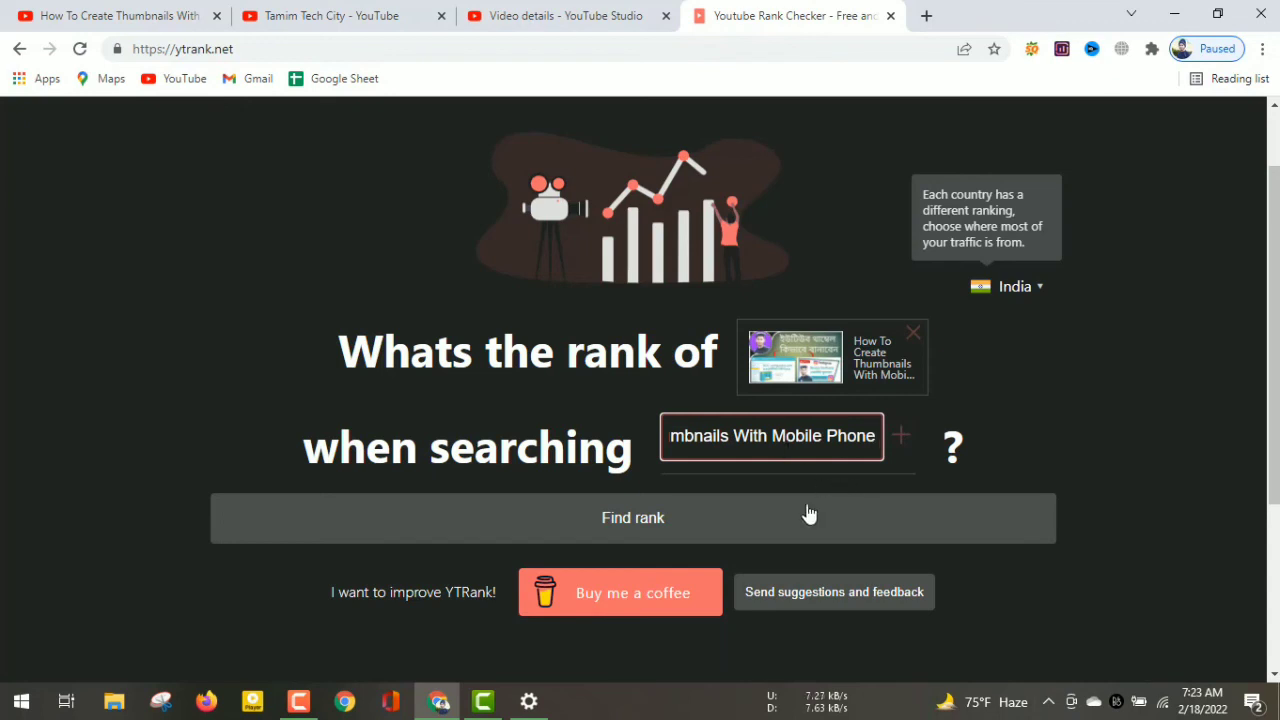
click(658, 527)
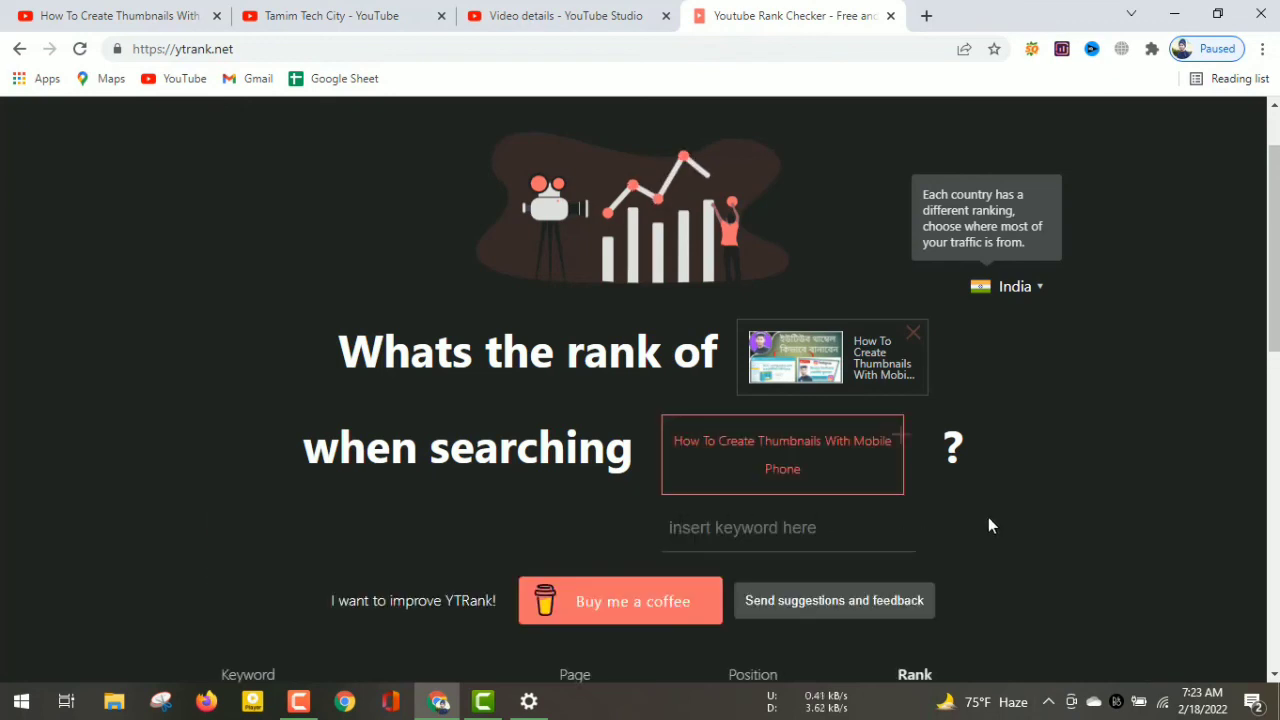
scroll(960, 520, down, 2)
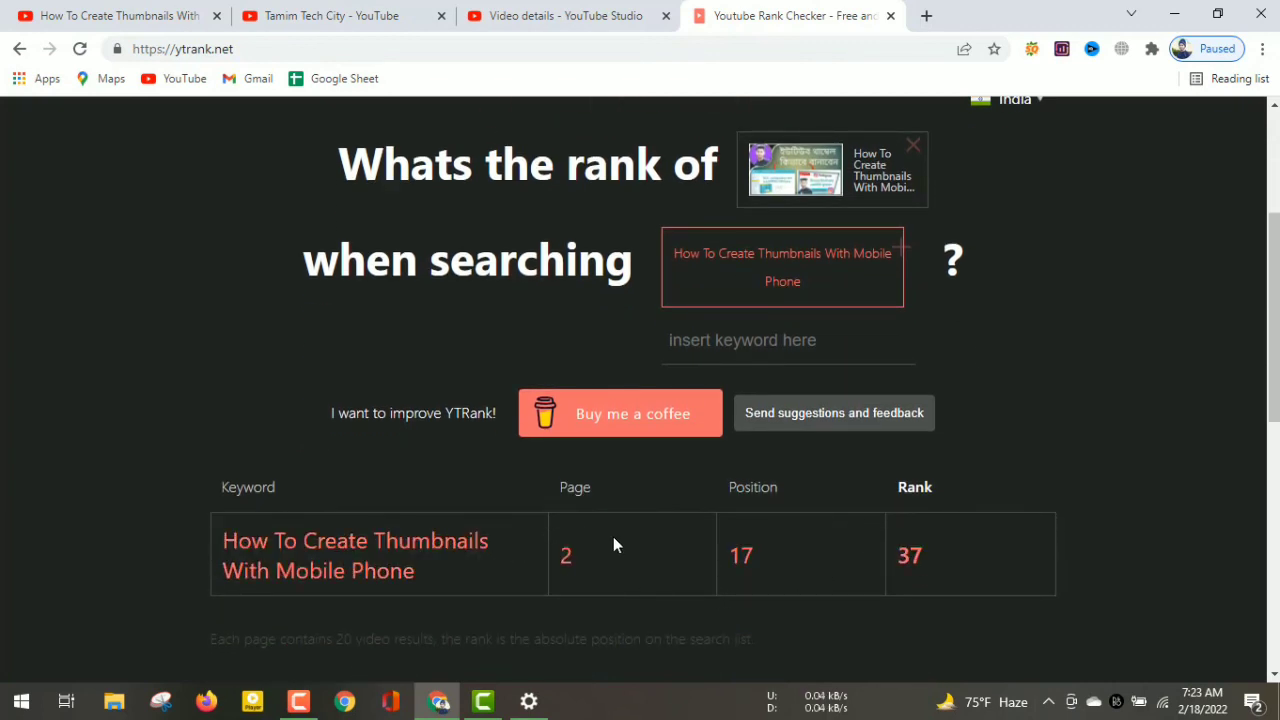
scroll(1053, 360, up, 3)
scroll(1022, 519, down, 2)
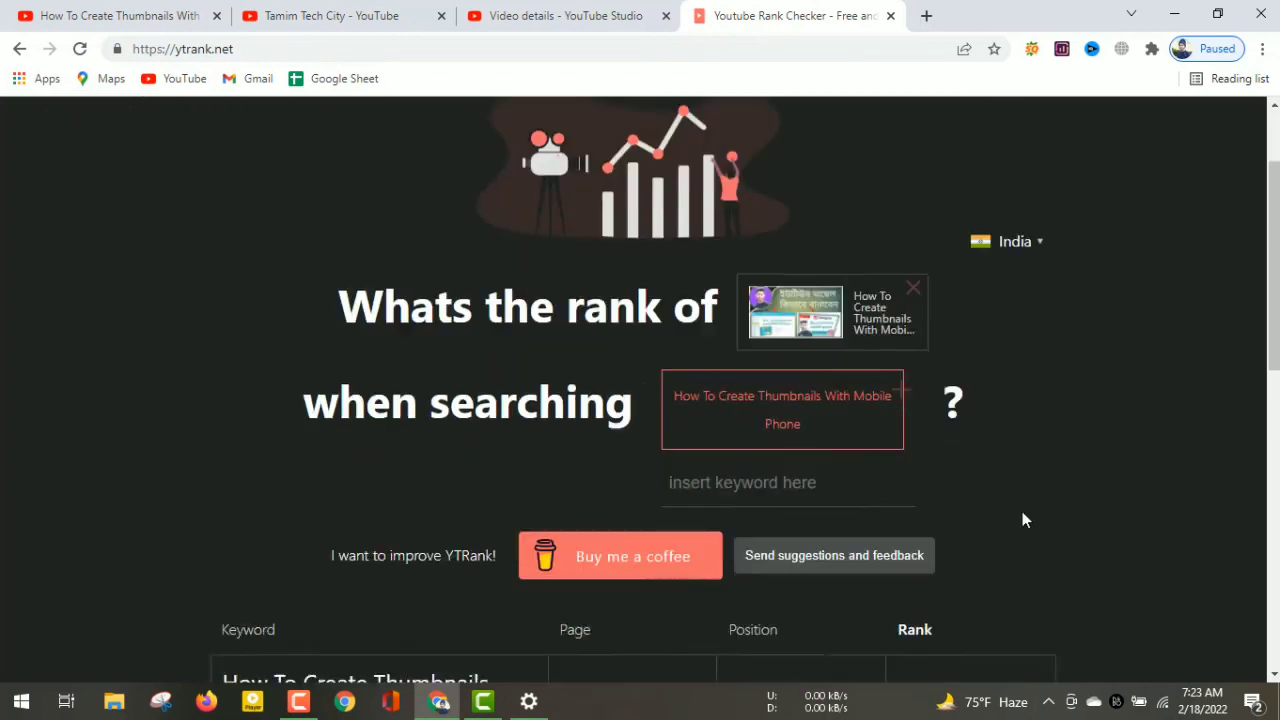
scroll(1022, 515, down, 2)
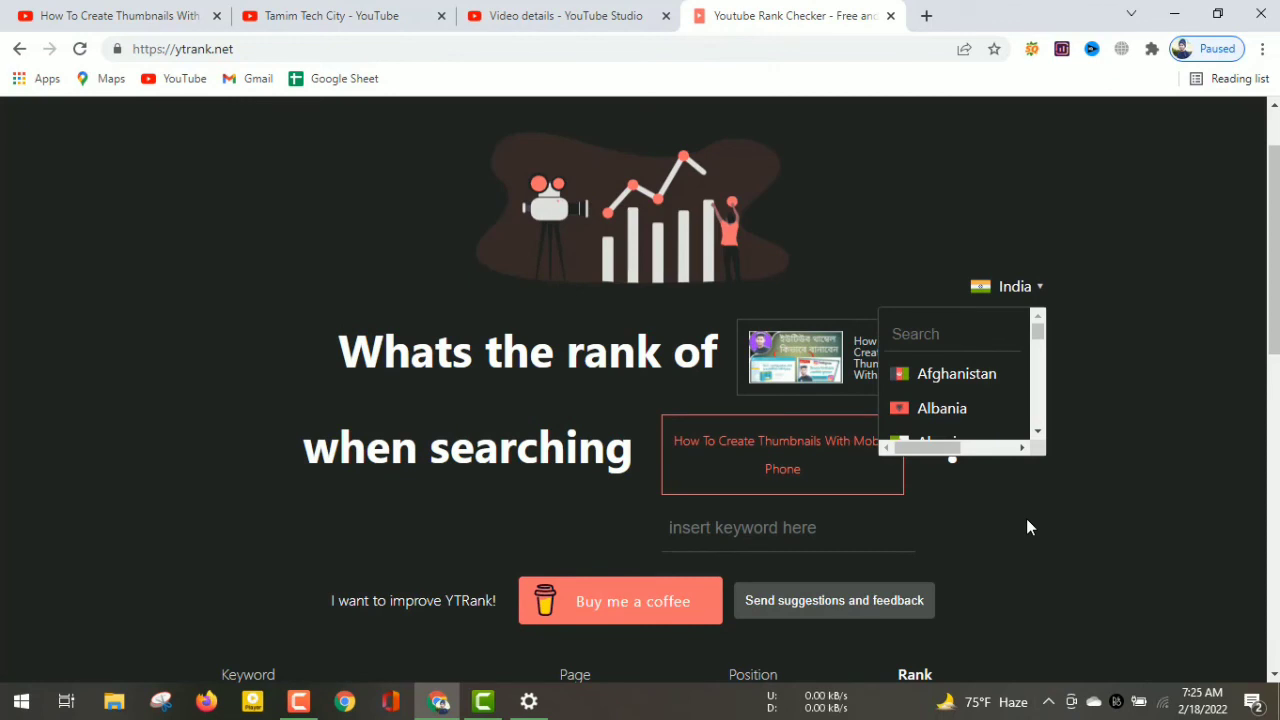
click(1026, 518)
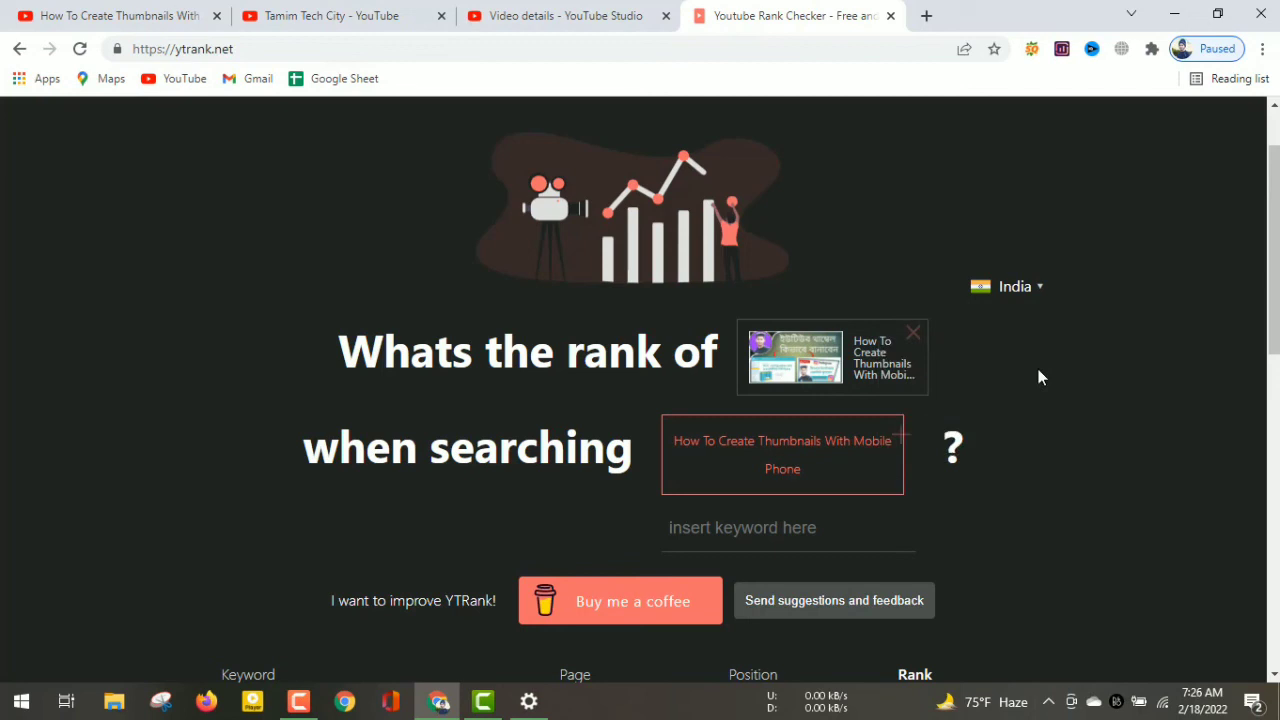